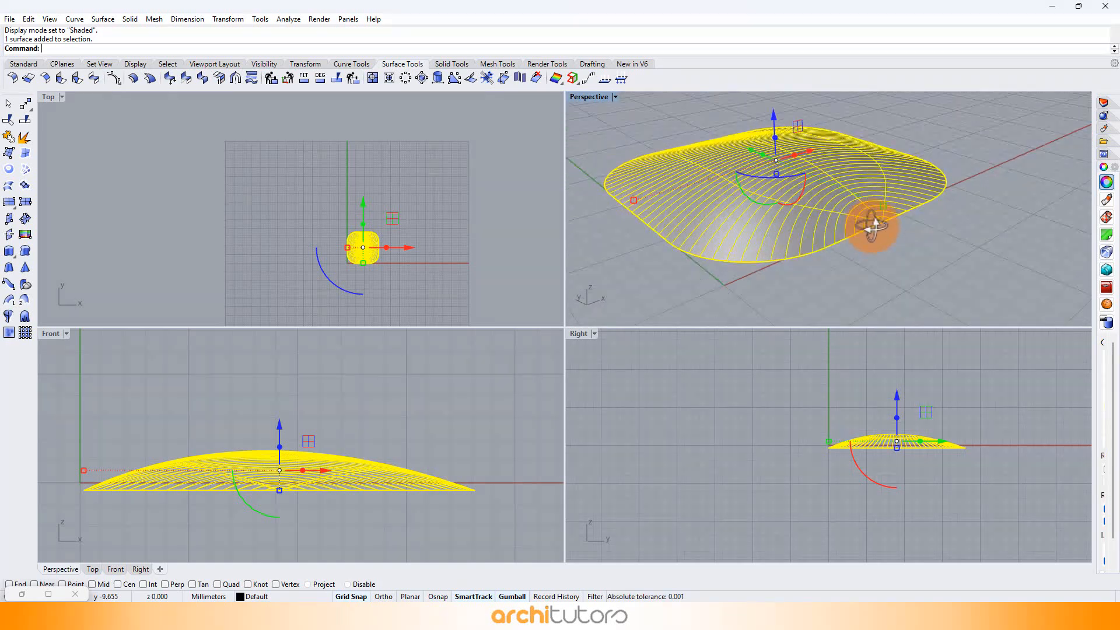
Deselect the domed surface and maximize the Perspective viewport.
{"action": "left_click", "coordinate": [442, 248]}
{"action": "scroll", "coordinate": [374, 255], "scroll_direction": "up", "scroll_amount": 6}
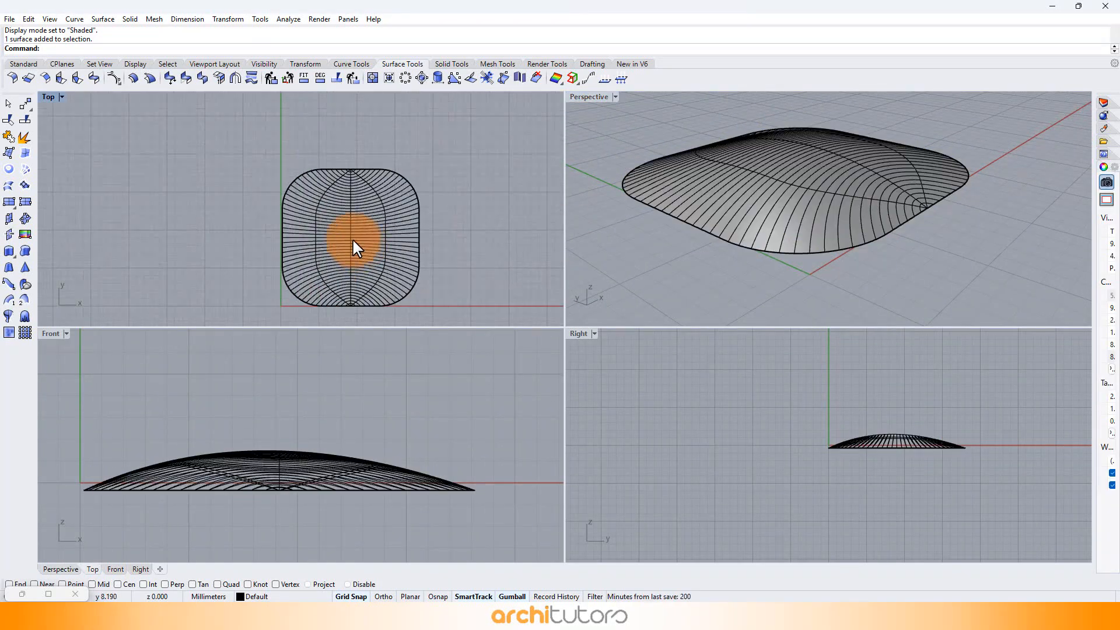
{"action": "scroll", "coordinate": [334, 154], "scroll_direction": "down", "scroll_amount": 2}
{"action": "scroll", "coordinate": [335, 154], "scroll_direction": "down", "scroll_amount": 1}
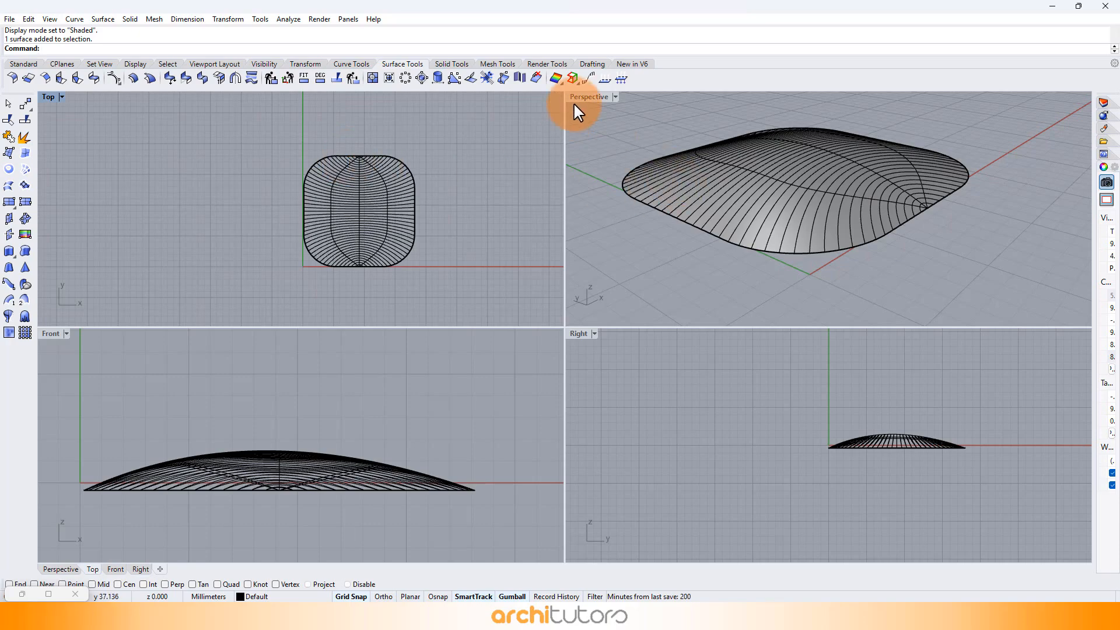
{"action": "double_click", "coordinate": [595, 99]}
{"action": "scroll", "coordinate": [670, 214], "scroll_direction": "down", "scroll_amount": 3}
{"action": "right_click_drag", "start_coordinate": [669, 214], "coordinate": [789, 226], "text": "shift"}
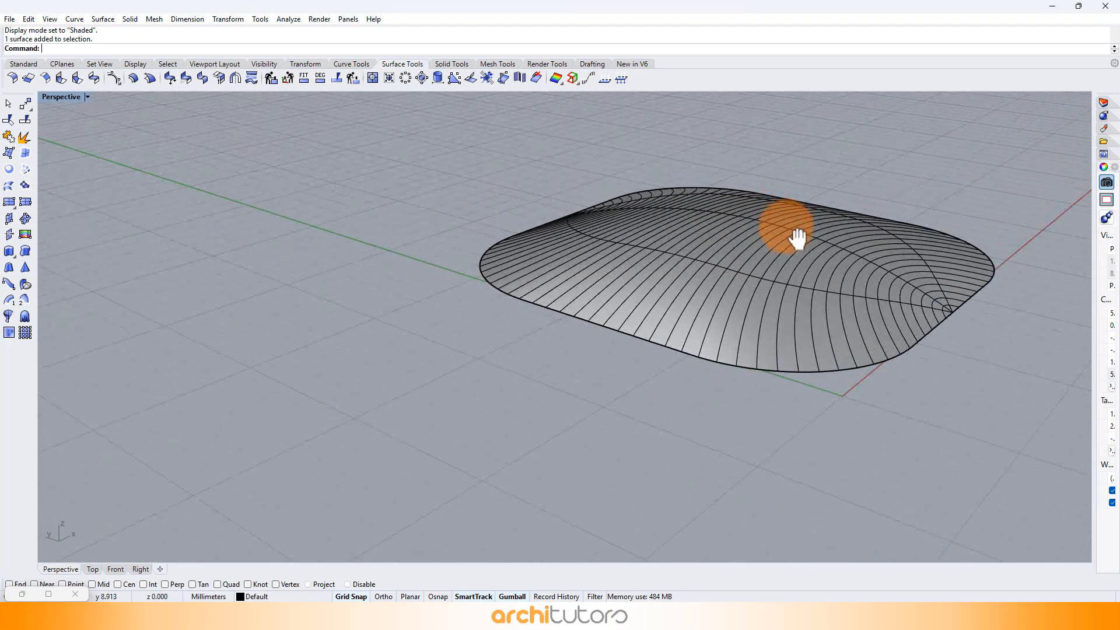
Set the Perspective viewport's display mode to Wireframe.
{"action": "left_click", "coordinate": [89, 97]}
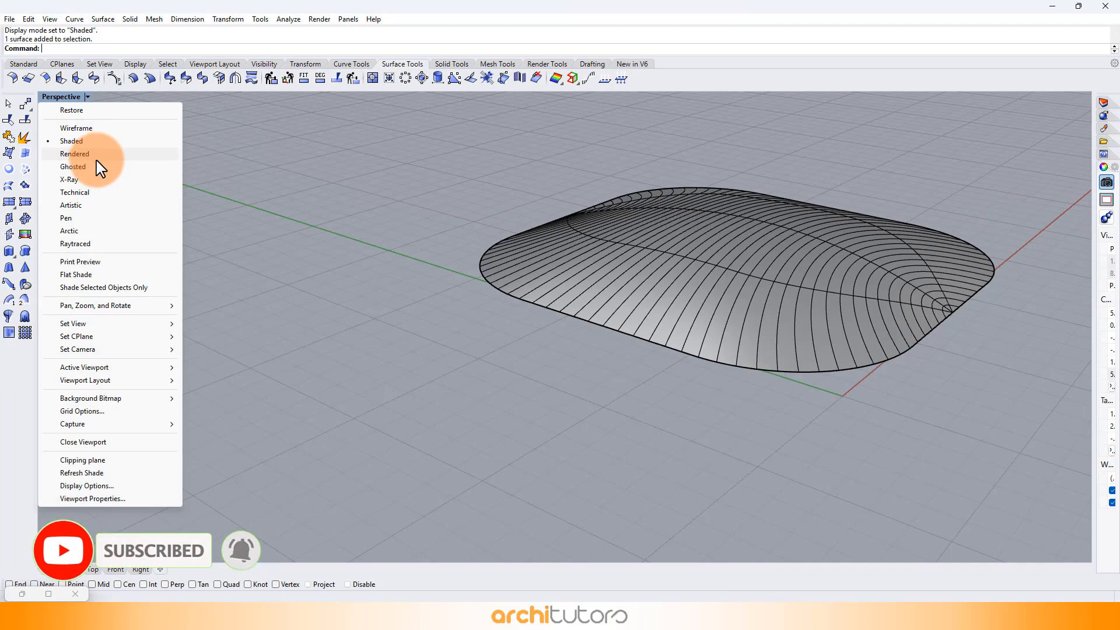
{"action": "left_click", "coordinate": [88, 128]}
{"action": "right_click_drag", "start_coordinate": [725, 208], "coordinate": [760, 267]}
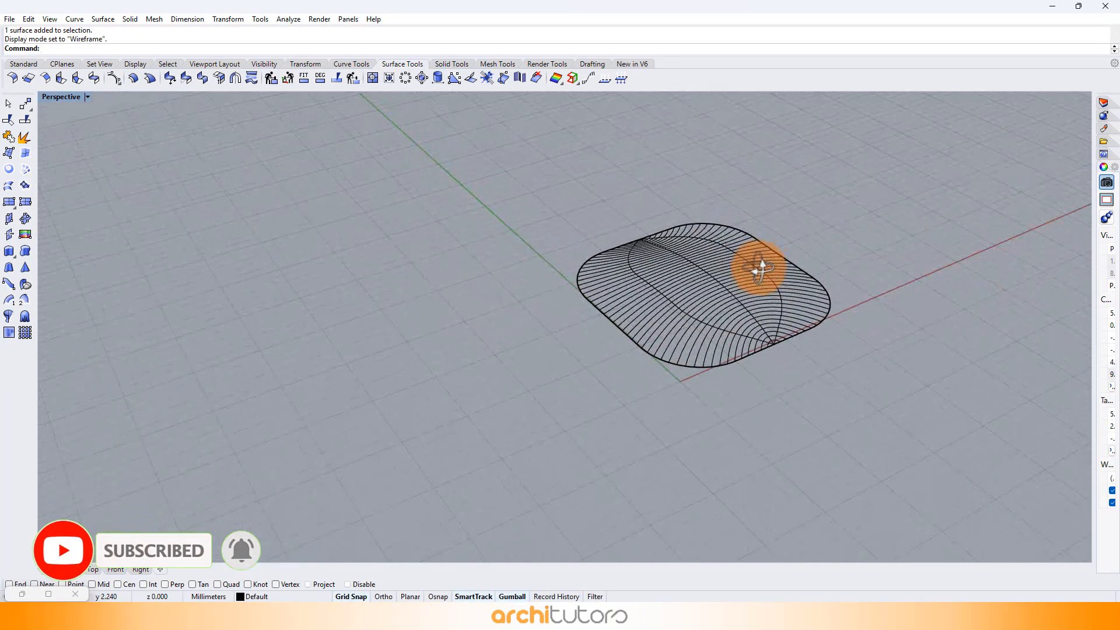
{"action": "scroll", "coordinate": [687, 275], "scroll_direction": "up", "scroll_amount": 3}
{"action": "right_click_drag", "start_coordinate": [692, 282], "coordinate": [719, 266], "text": "shift"}
Launch Grasshopper and place a Surface parameter on the empty canvas.
{"action": "key", "text": "Return"}
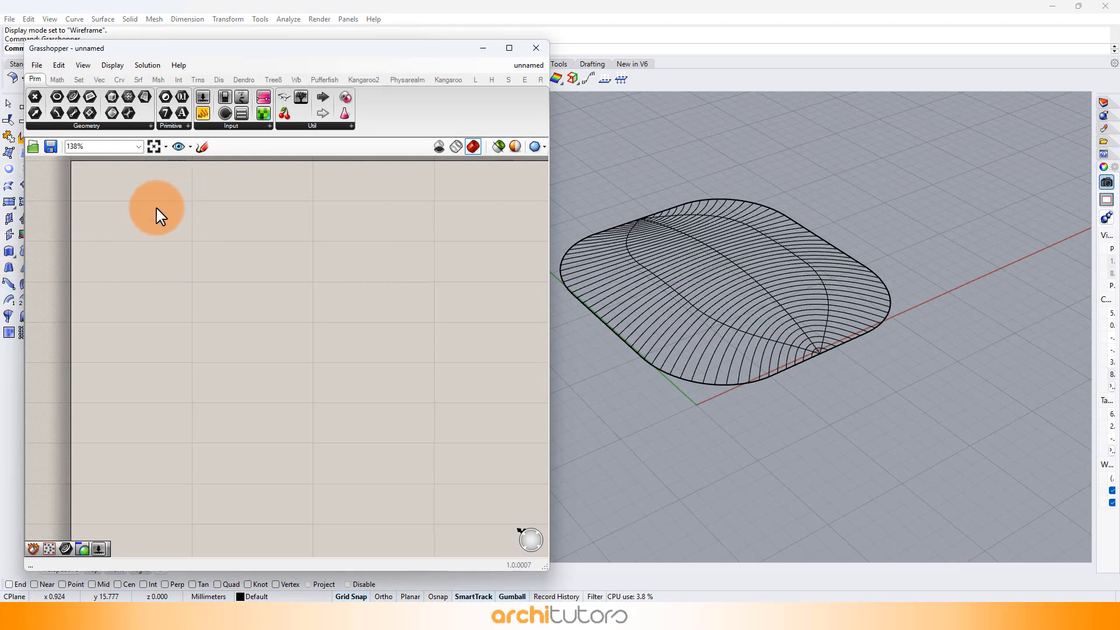
{"action": "double_click", "coordinate": [157, 208]}
{"action": "type", "text": "surf"}
{"action": "left_click", "coordinate": [143, 180]}
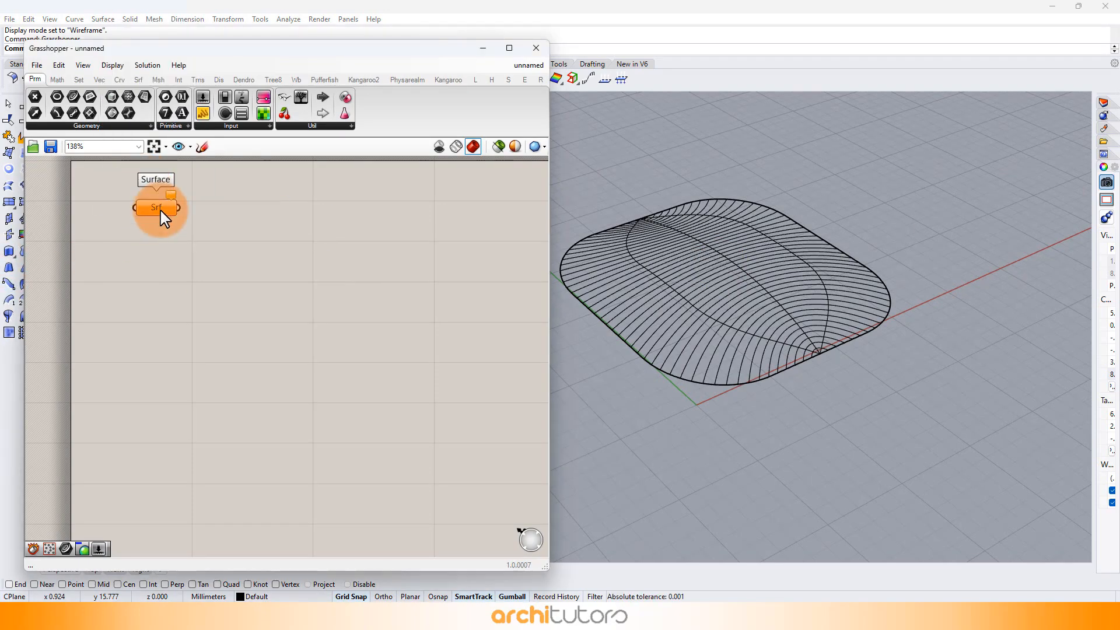
Reference the domed Rhino surface as the single surface of the Surface parameter.
{"action": "right_click", "coordinate": [157, 208]}
{"action": "left_click", "coordinate": [215, 368]}
{"action": "left_click", "coordinate": [607, 299]}
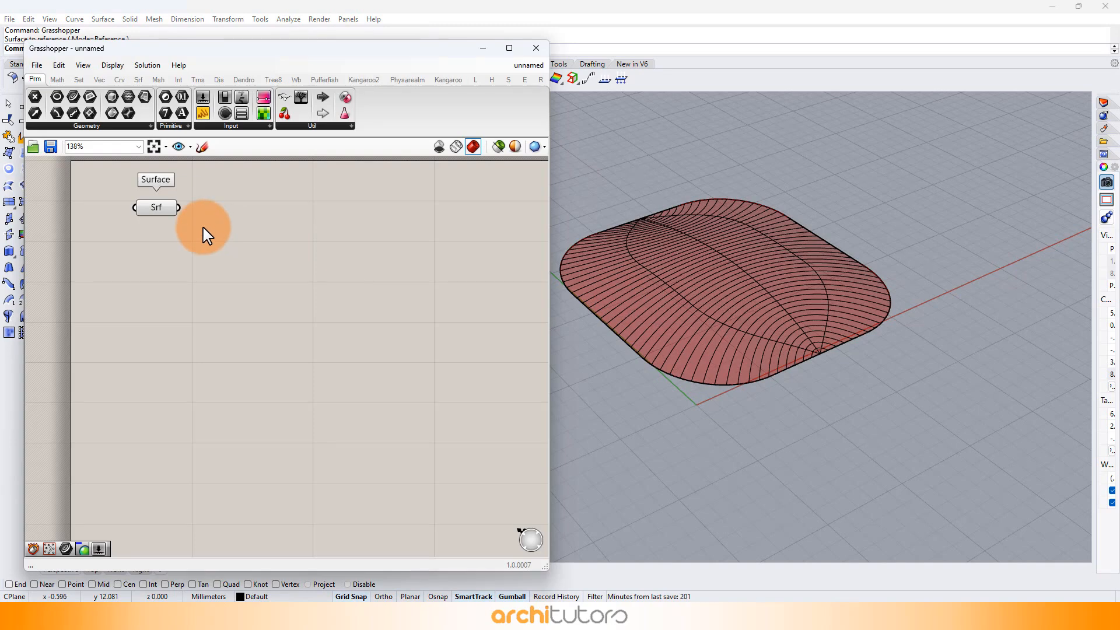
Add a Deconstruct Brep component and connect the Surface parameter to its B input.
{"action": "double_click", "coordinate": [251, 225]}
{"action": "type", "text": "debre"}
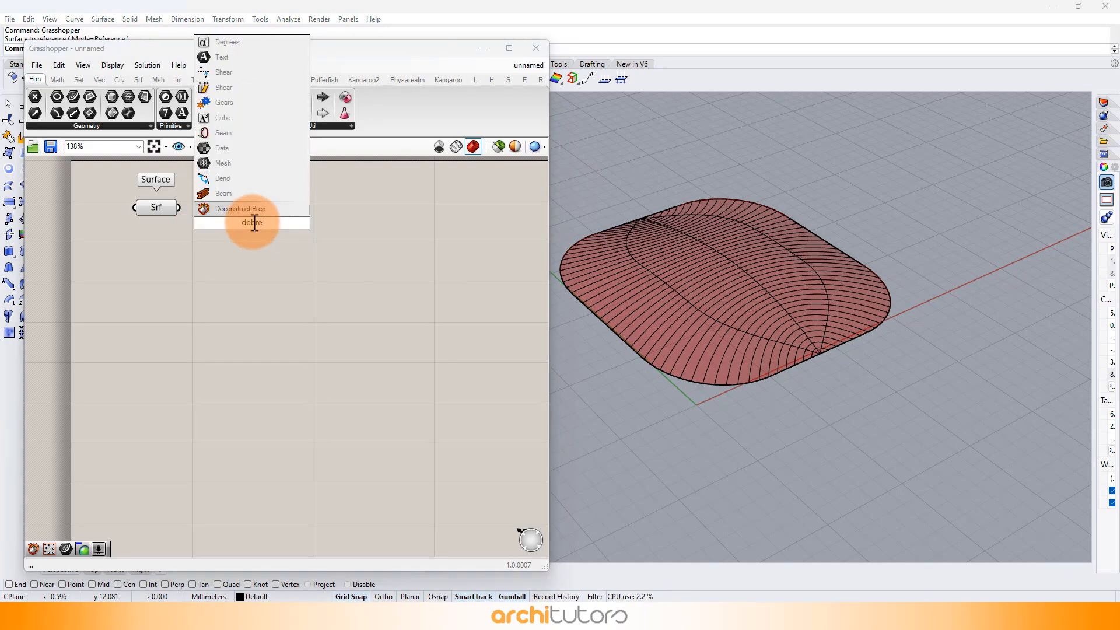
{"action": "left_click", "coordinate": [230, 208]}
{"action": "left_click_drag", "start_coordinate": [223, 219], "coordinate": [225, 221]}
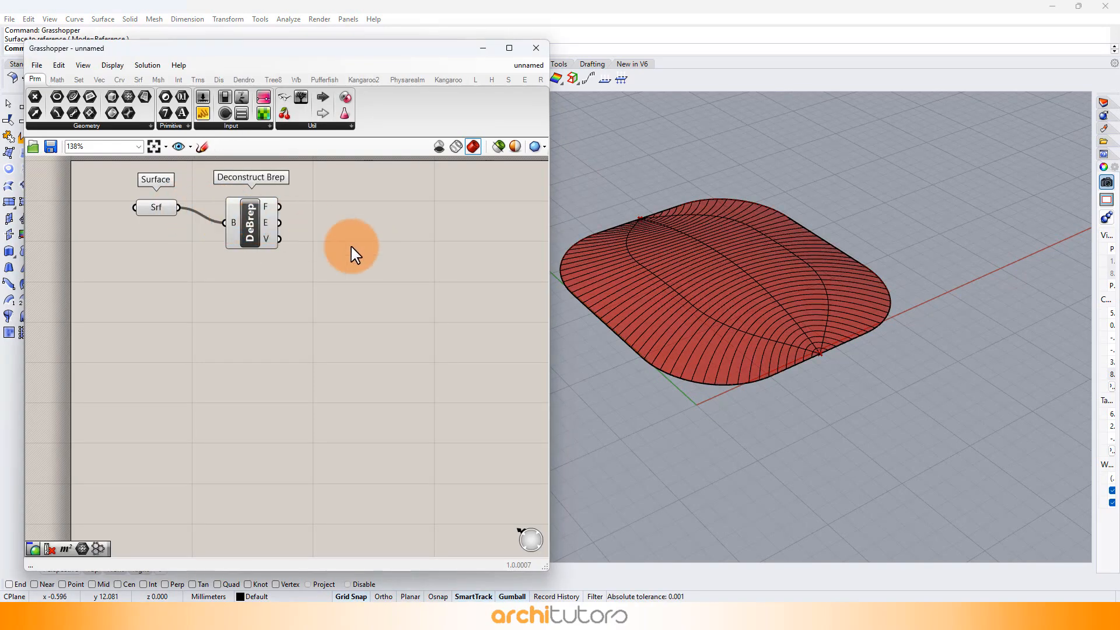
Internalise the data in the Surface parameter and delete the original surface from the Rhino model.
{"action": "right_click", "coordinate": [163, 215]}
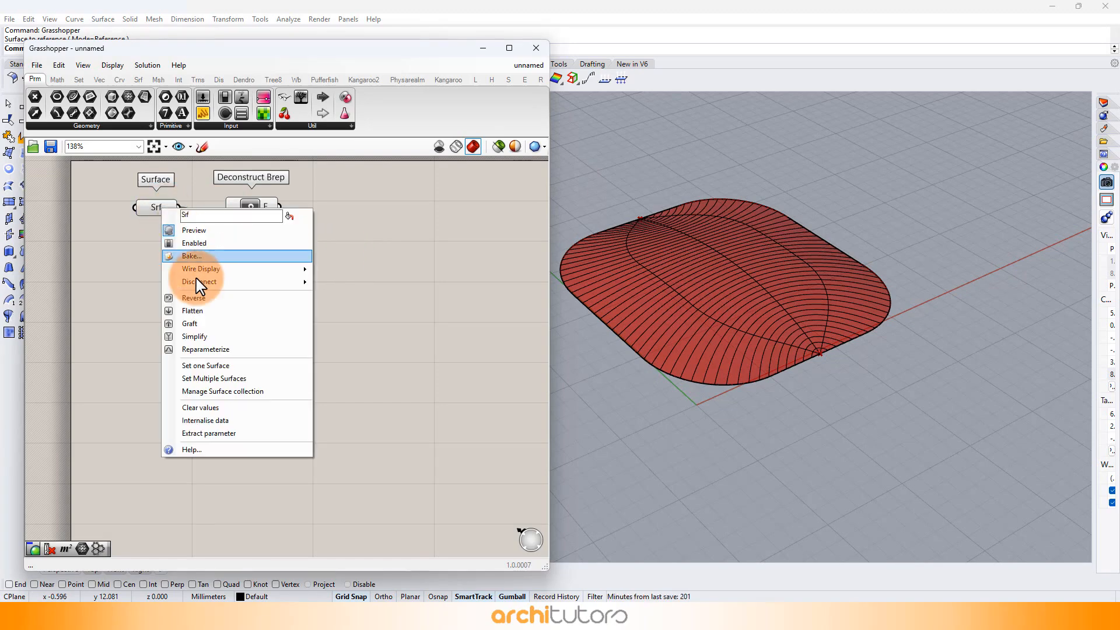
{"action": "left_click", "coordinate": [233, 420]}
{"action": "left_click", "coordinate": [626, 316]}
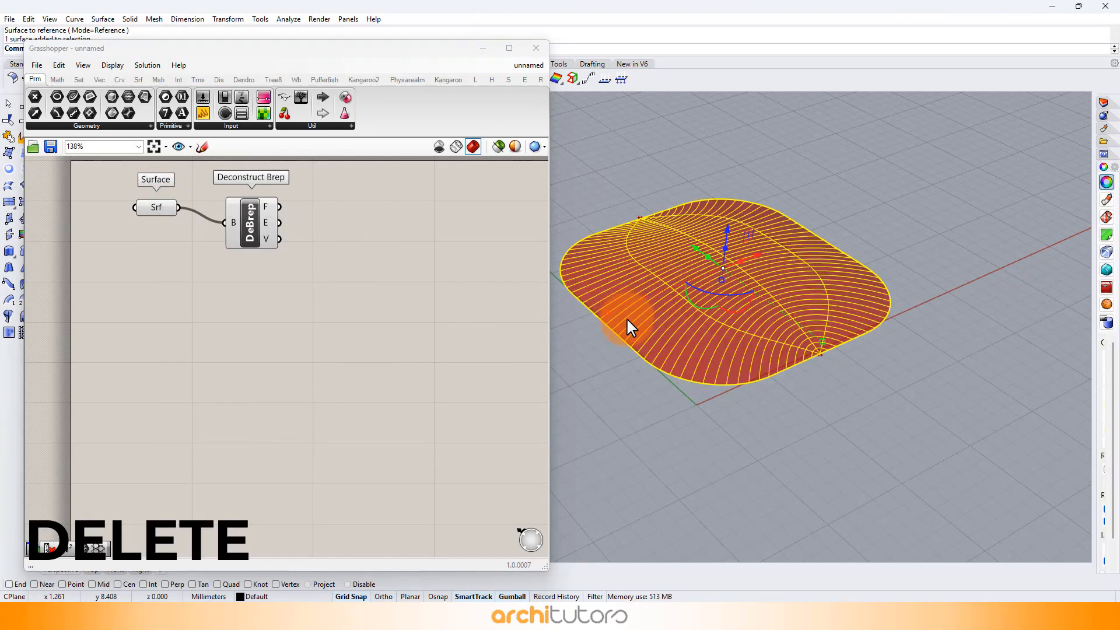
{"action": "key", "text": "Delete"}
{"action": "right_click_drag", "start_coordinate": [833, 338], "coordinate": [921, 347], "text": "shift"}
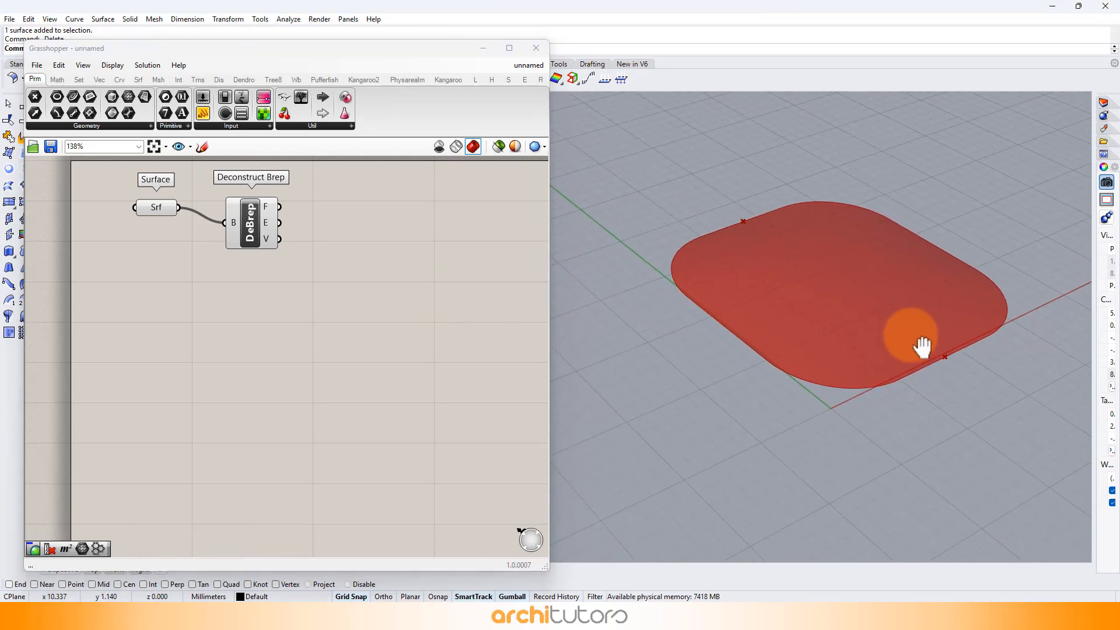
{"action": "left_click", "coordinate": [253, 231]}
{"action": "left_click", "coordinate": [355, 294]}
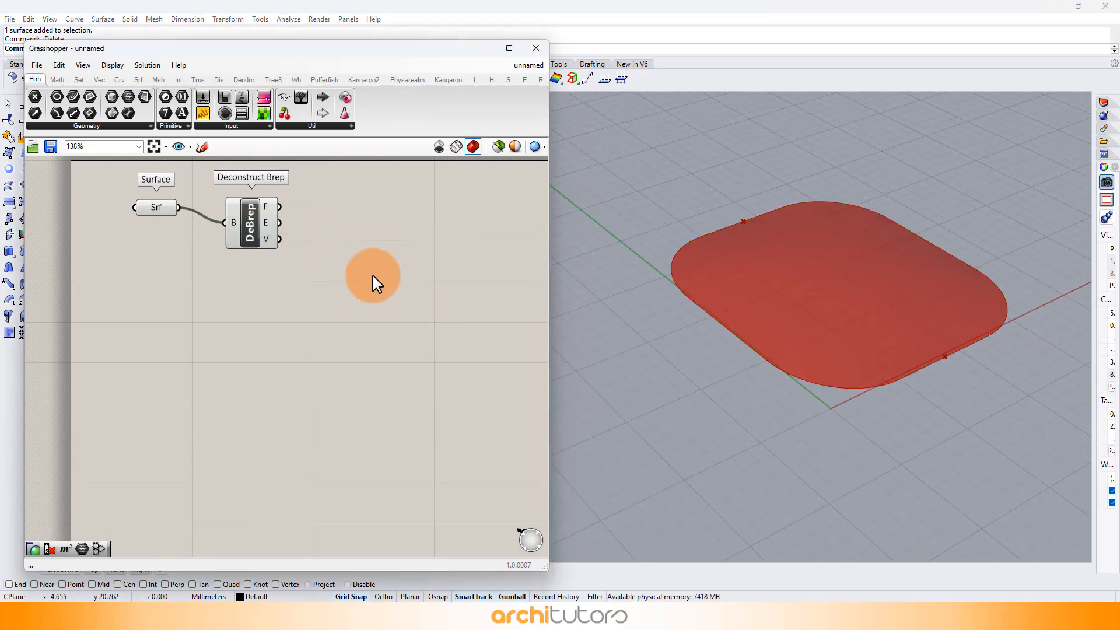
Add a Diamond Panels component below Deconstruct Brep and connect the F output to its Srf input.
{"action": "right_click_drag", "start_coordinate": [318, 234], "coordinate": [286, 238]}
{"action": "double_click", "coordinate": [283, 236]}
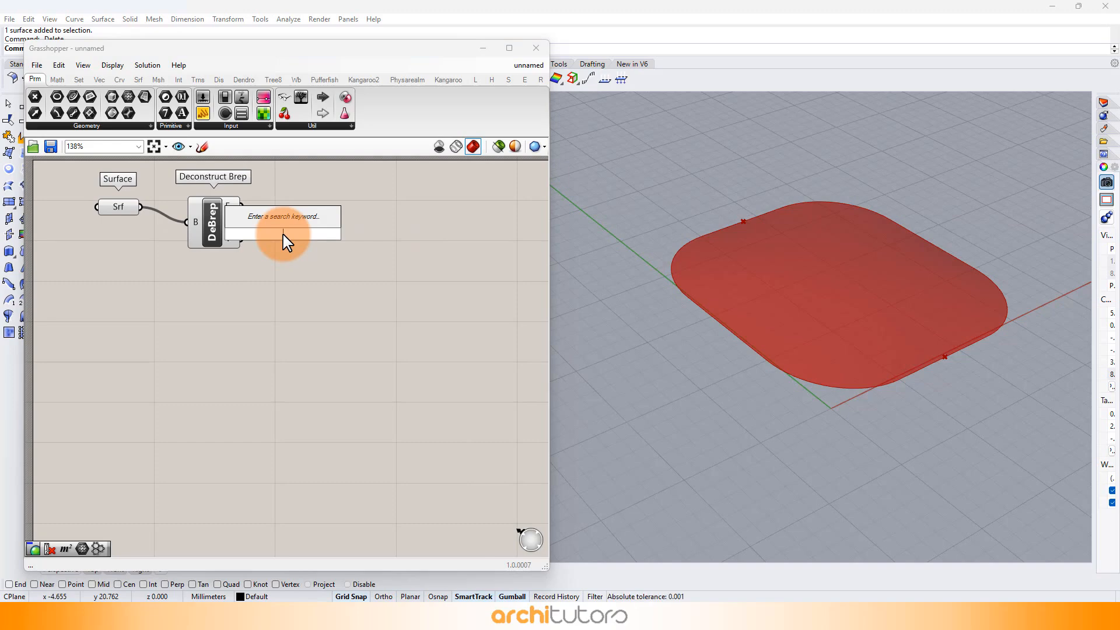
{"action": "type", "text": "diamond"}
{"action": "left_click", "coordinate": [288, 231]}
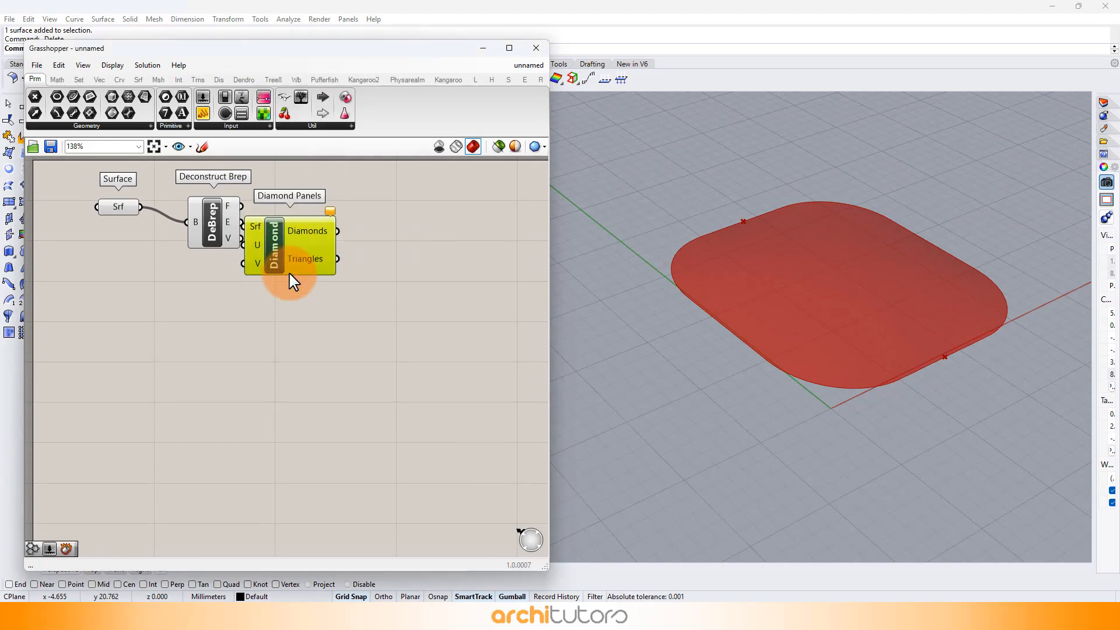
{"action": "left_click_drag", "start_coordinate": [290, 274], "coordinate": [331, 373]}
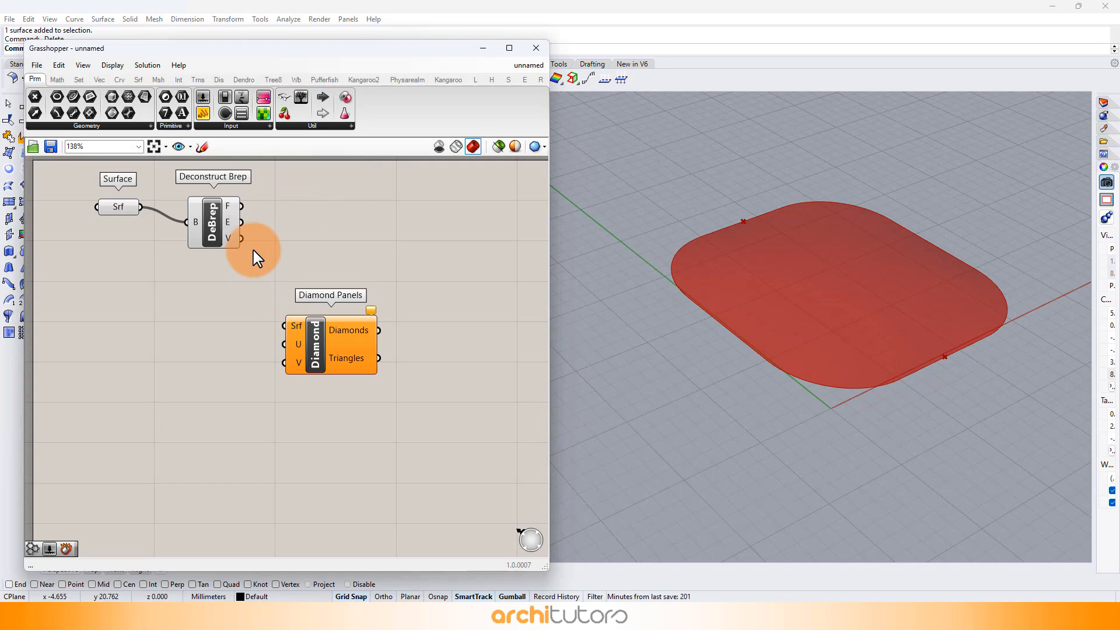
{"action": "left_click_drag", "start_coordinate": [240, 206], "coordinate": [315, 350]}
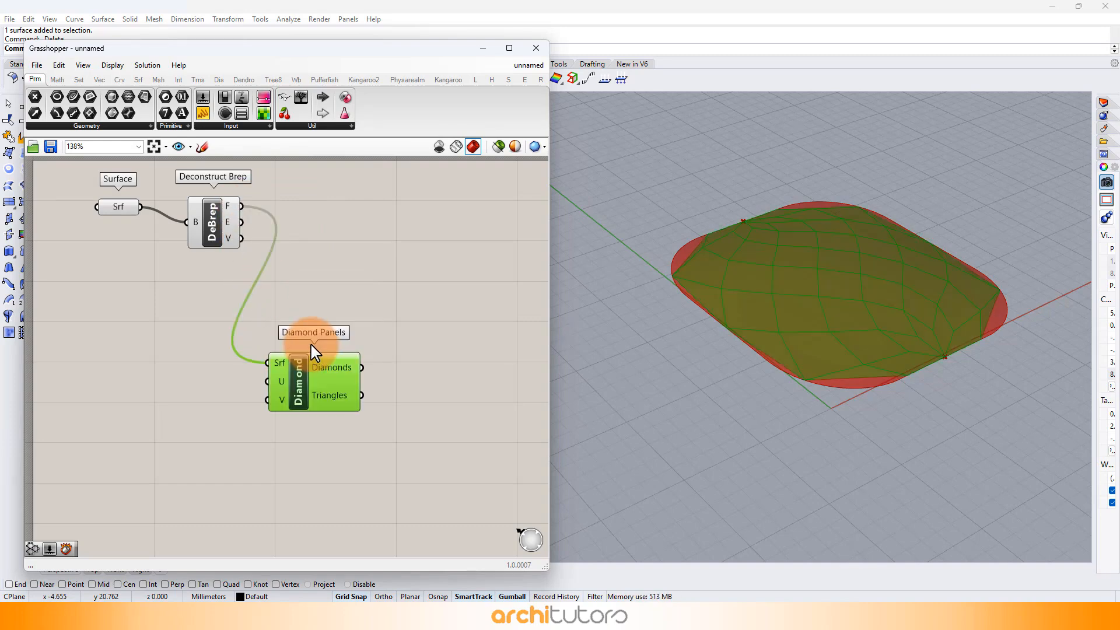
{"action": "left_click", "coordinate": [299, 301]}
Create a number slider set to 12 and connect it to both the U and V inputs of Diamond Panels.
{"action": "double_click", "coordinate": [121, 387]}
{"action": "type", "text": "12"}
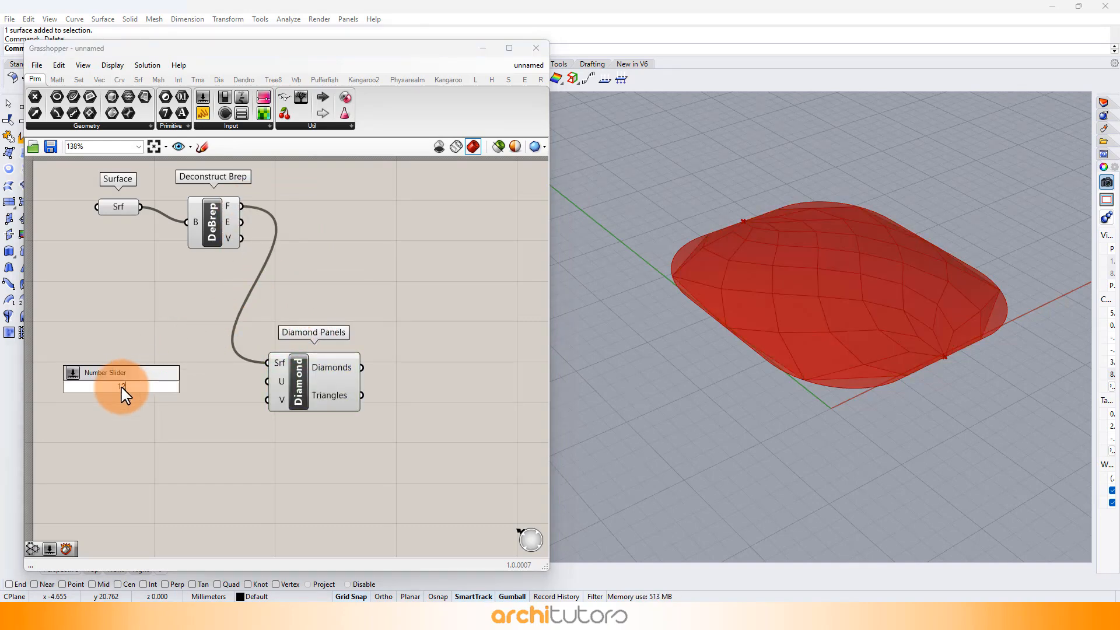
{"action": "key", "text": "Return"}
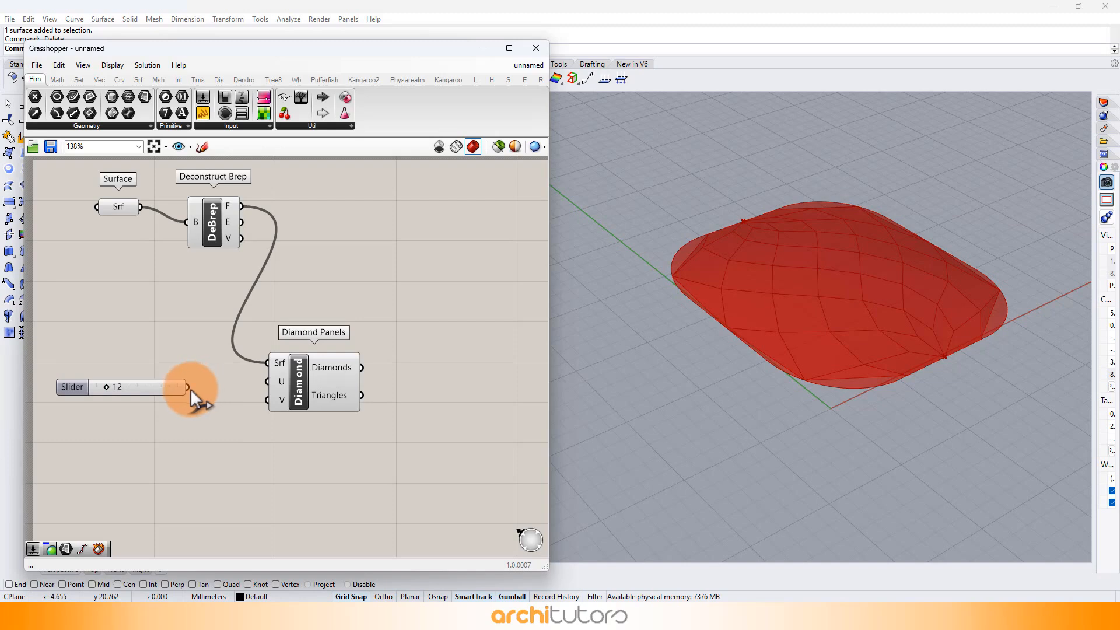
{"action": "left_click_drag", "start_coordinate": [209, 386], "coordinate": [289, 395]}
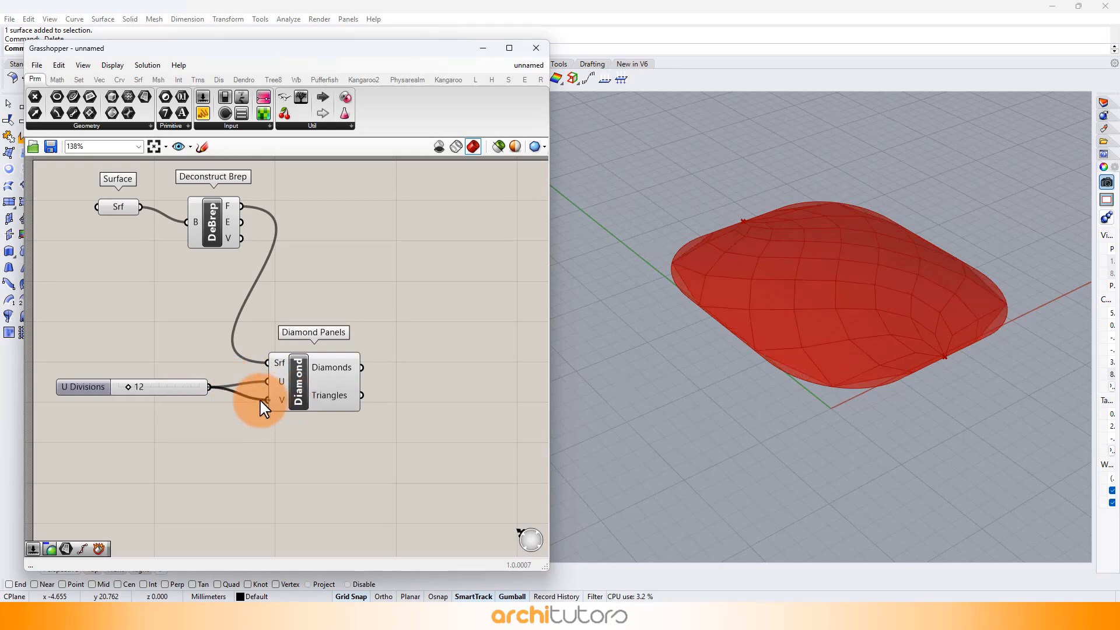
{"action": "left_click_drag", "start_coordinate": [180, 394], "coordinate": [187, 399]}
{"action": "left_click", "coordinate": [412, 312]}
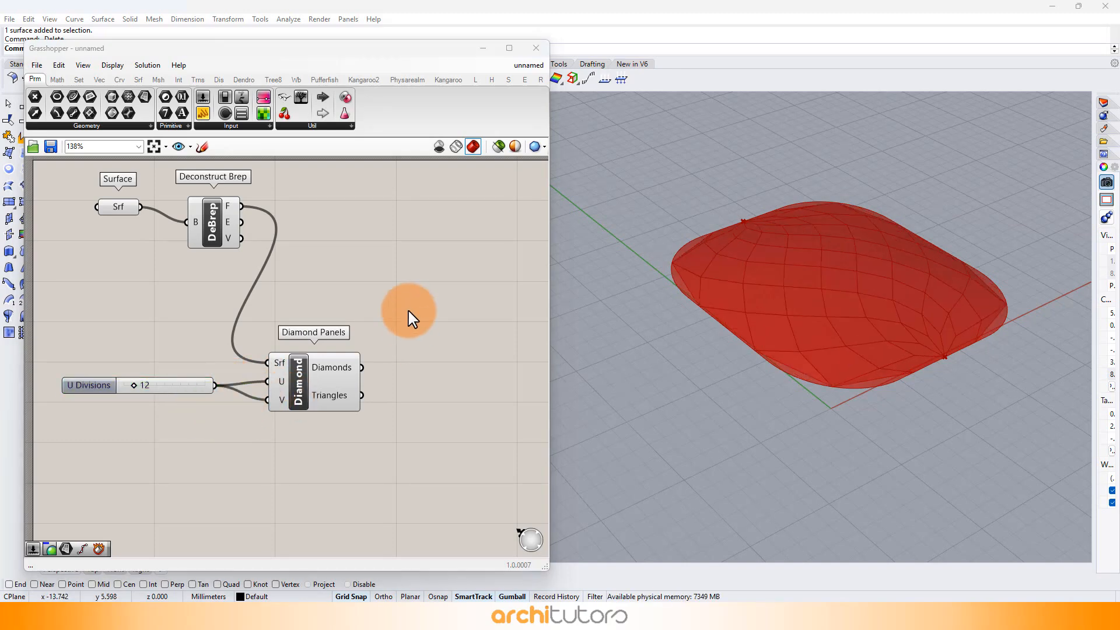
Add a second Deconstruct Brep component and feed it the Diamonds output of Diamond Panels.
{"action": "right_click_drag", "start_coordinate": [413, 311], "coordinate": [312, 350]}
{"action": "double_click", "coordinate": [315, 288]}
{"action": "type", "text": "debrep"}
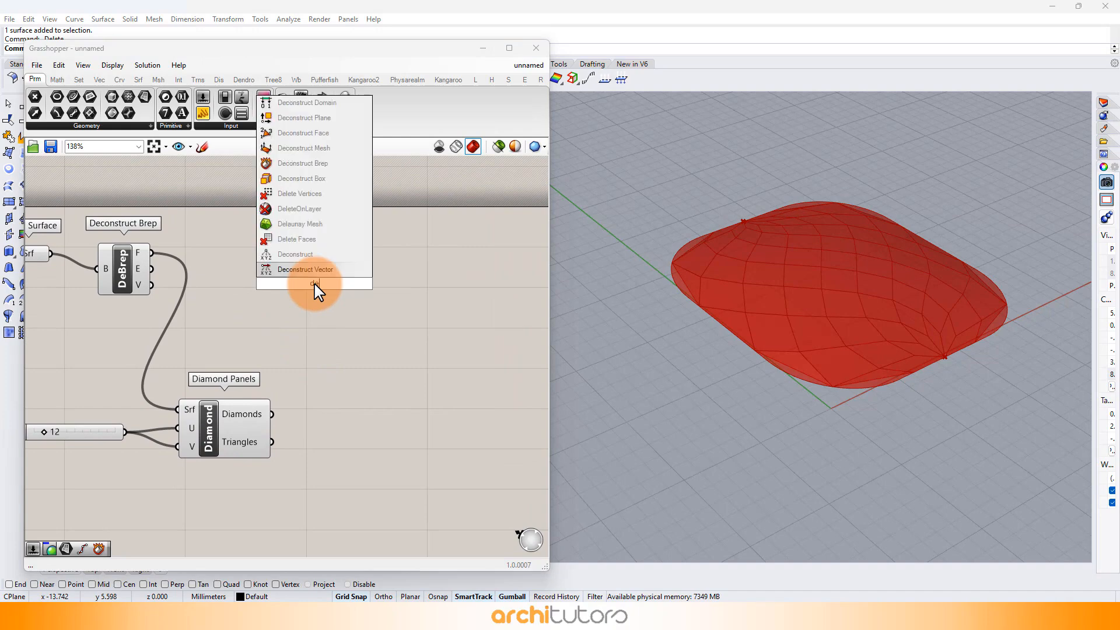
{"action": "left_click", "coordinate": [293, 268]}
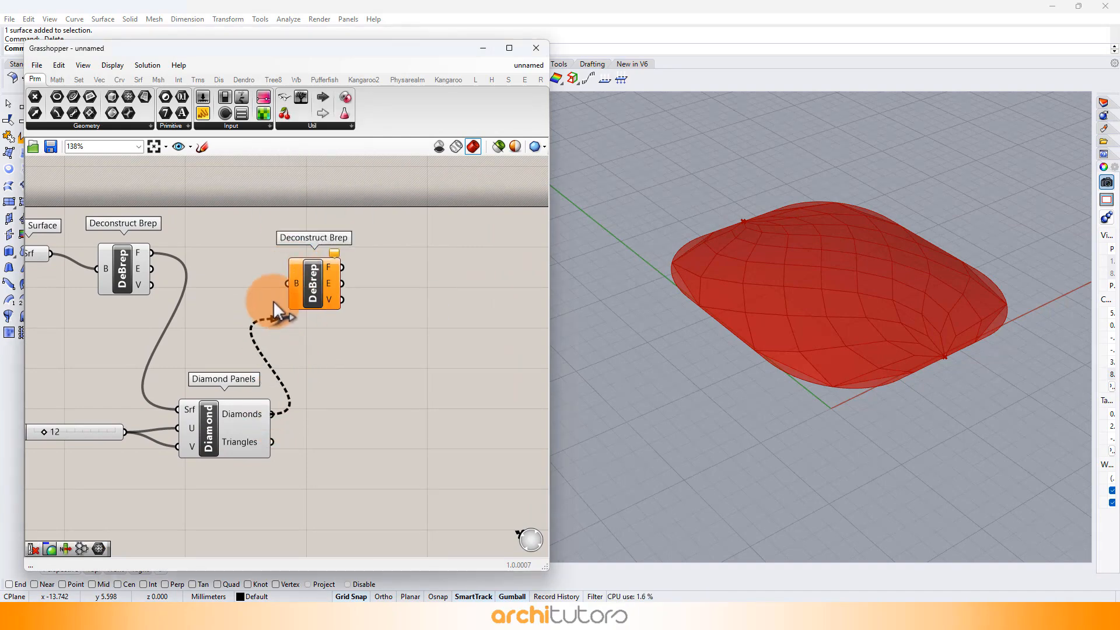
{"action": "left_click_drag", "start_coordinate": [274, 302], "coordinate": [287, 284]}
Add an Area component under the second Deconstruct Brep and connect the Diamonds output to its G input.
{"action": "double_click", "coordinate": [314, 280]}
{"action": "type", "text": "a"}
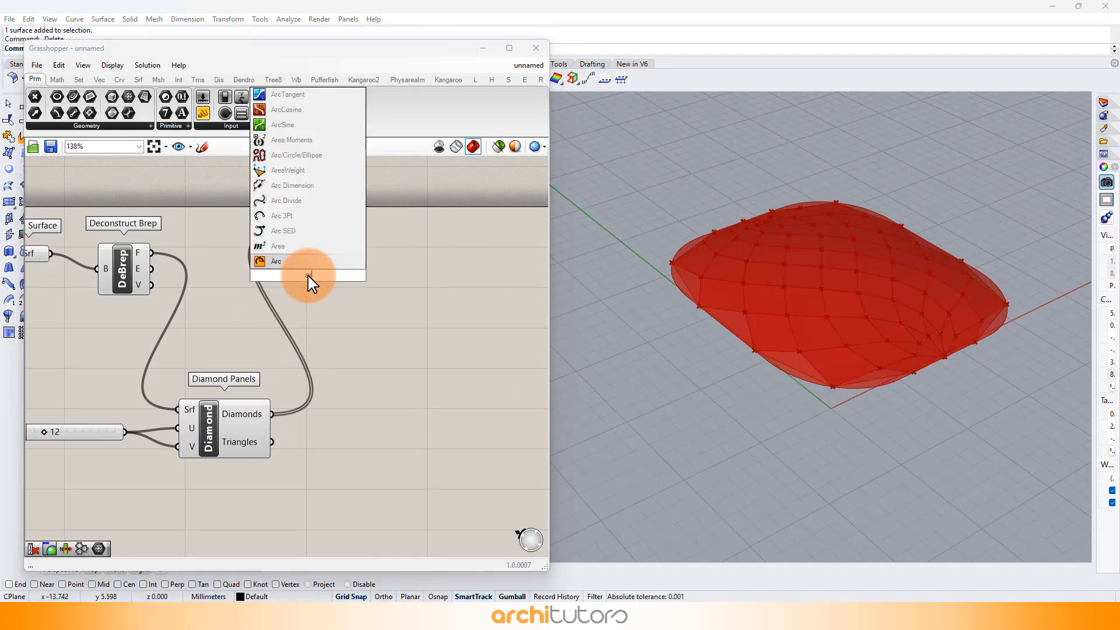
{"action": "type", "text": "rea"}
{"action": "key", "text": "Return"}
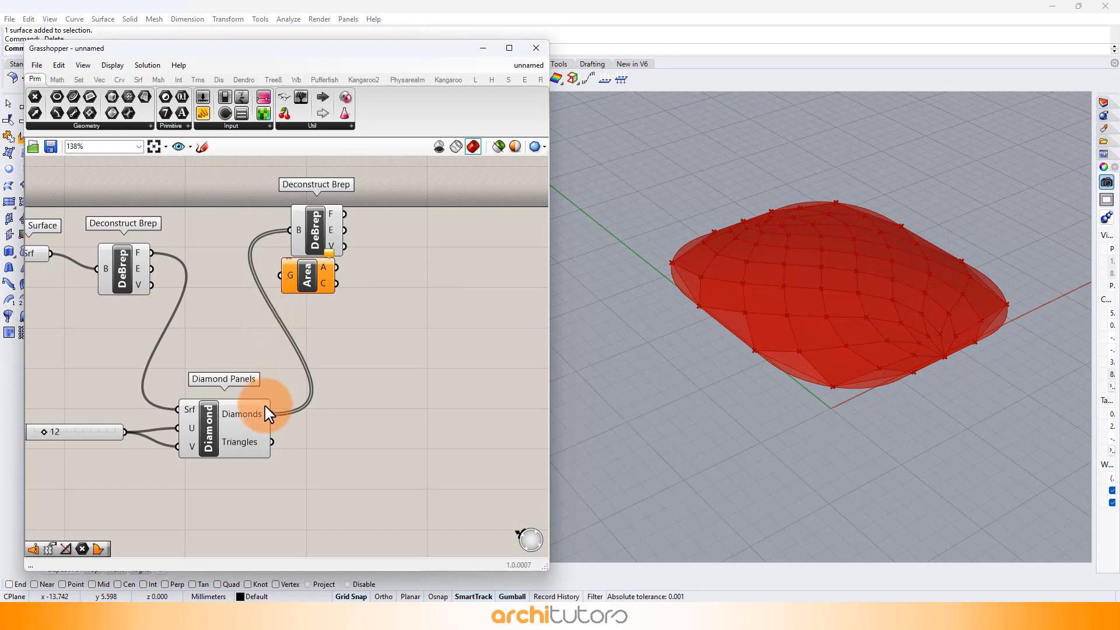
{"action": "left_click_drag", "start_coordinate": [279, 304], "coordinate": [313, 283]}
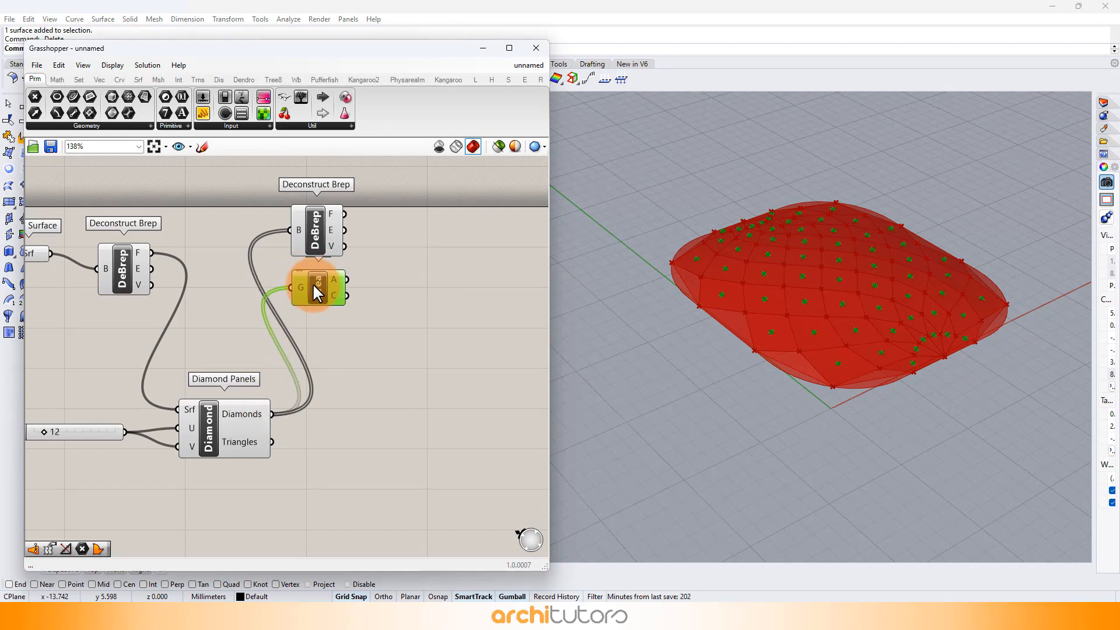
Add a Surface Closest Point component, connecting Area's C output to P and the first Deconstruct Brep's F output to S.
{"action": "double_click", "coordinate": [362, 352]}
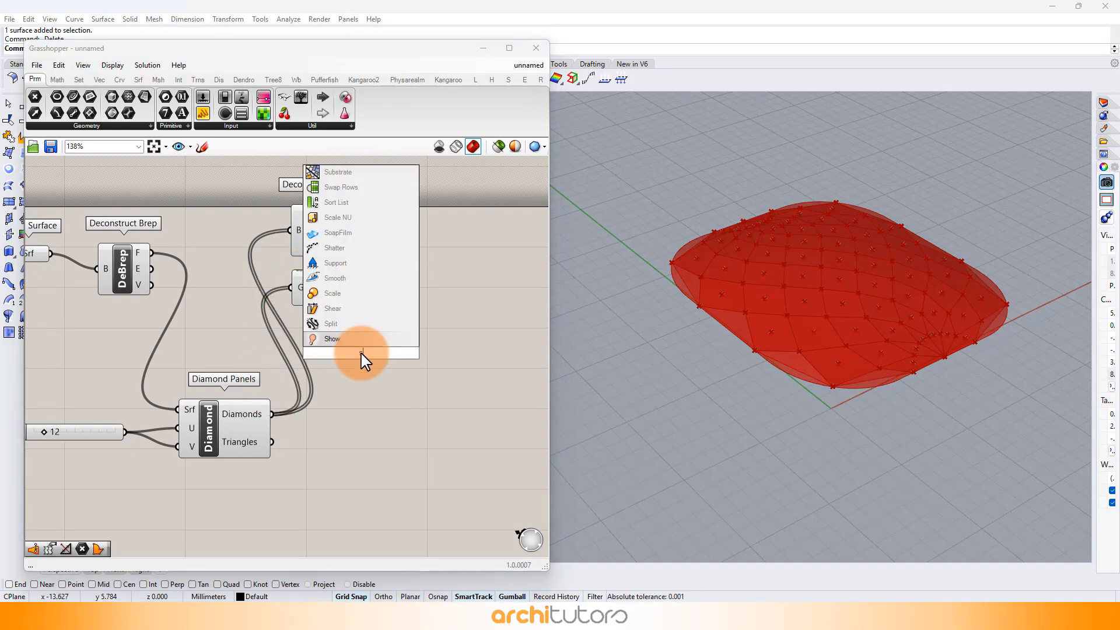
{"action": "type", "text": "surface"}
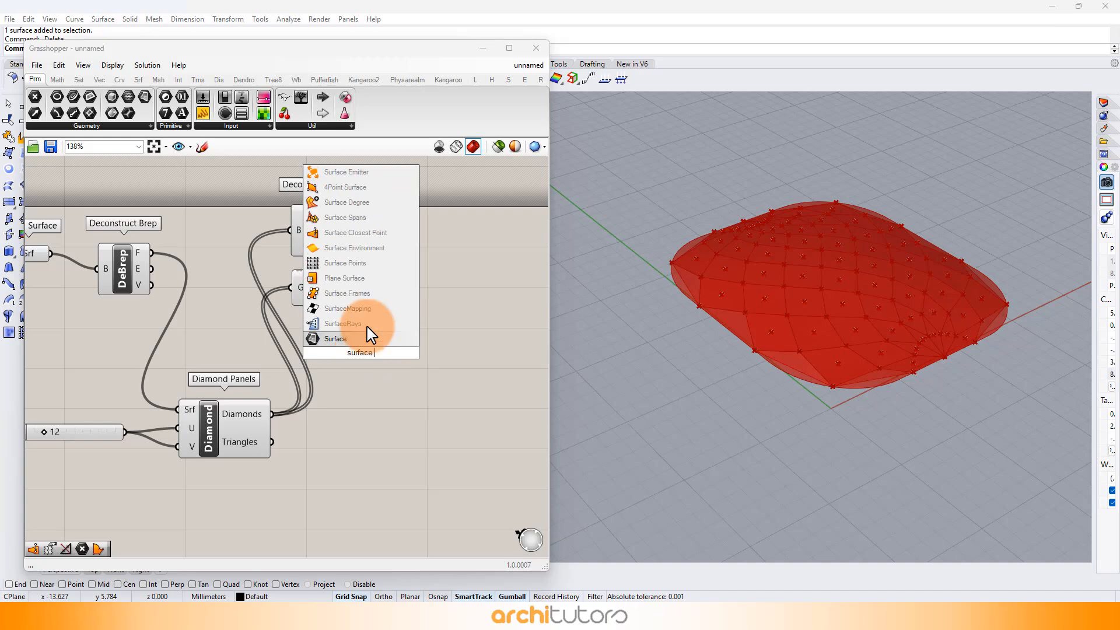
{"action": "left_click", "coordinate": [369, 233]}
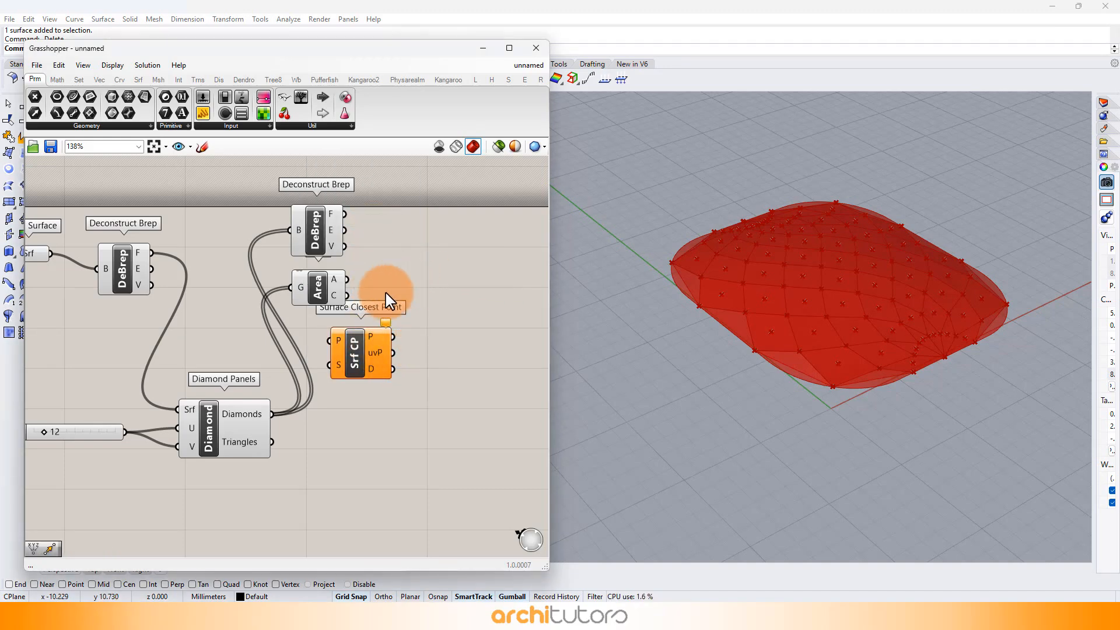
{"action": "left_click", "coordinate": [140, 283]}
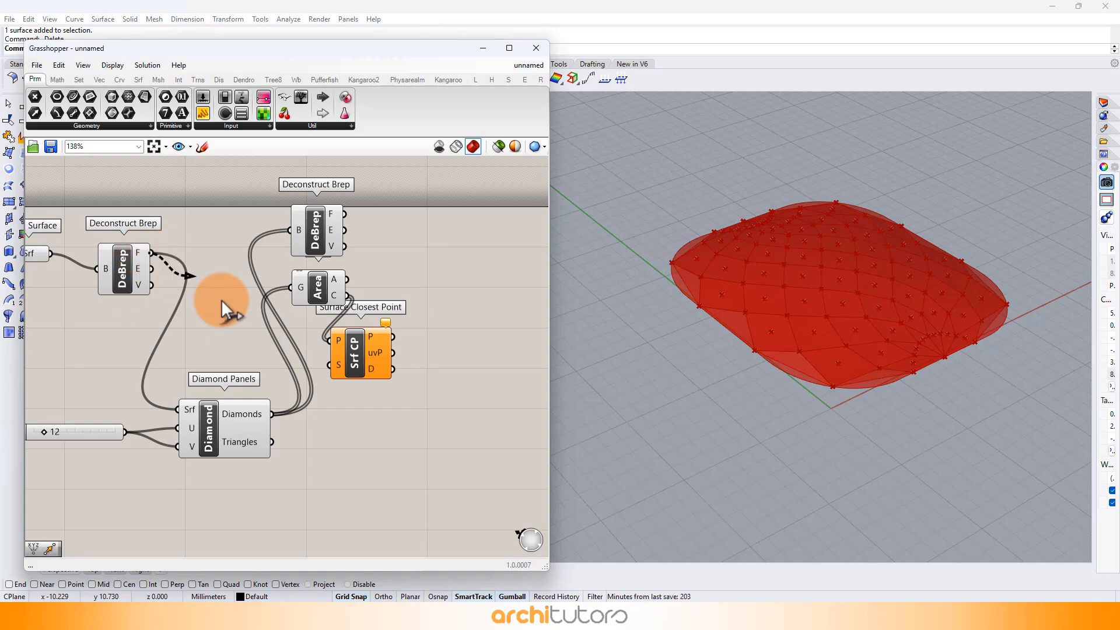
{"action": "left_click_drag", "start_coordinate": [222, 299], "coordinate": [417, 363]}
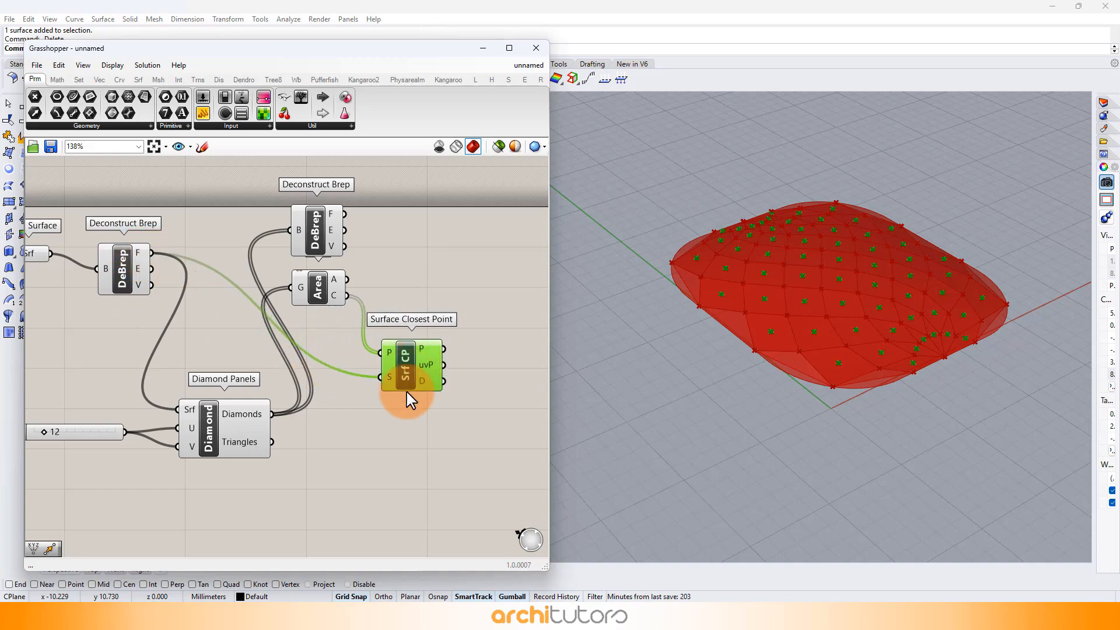
{"action": "left_click", "coordinate": [411, 402]}
Add an Evaluate Surface component, connecting the first Deconstruct Brep's F output to S and Surface Closest Point's uvP output to uv.
{"action": "right_click_drag", "start_coordinate": [407, 389], "coordinate": [314, 344]}
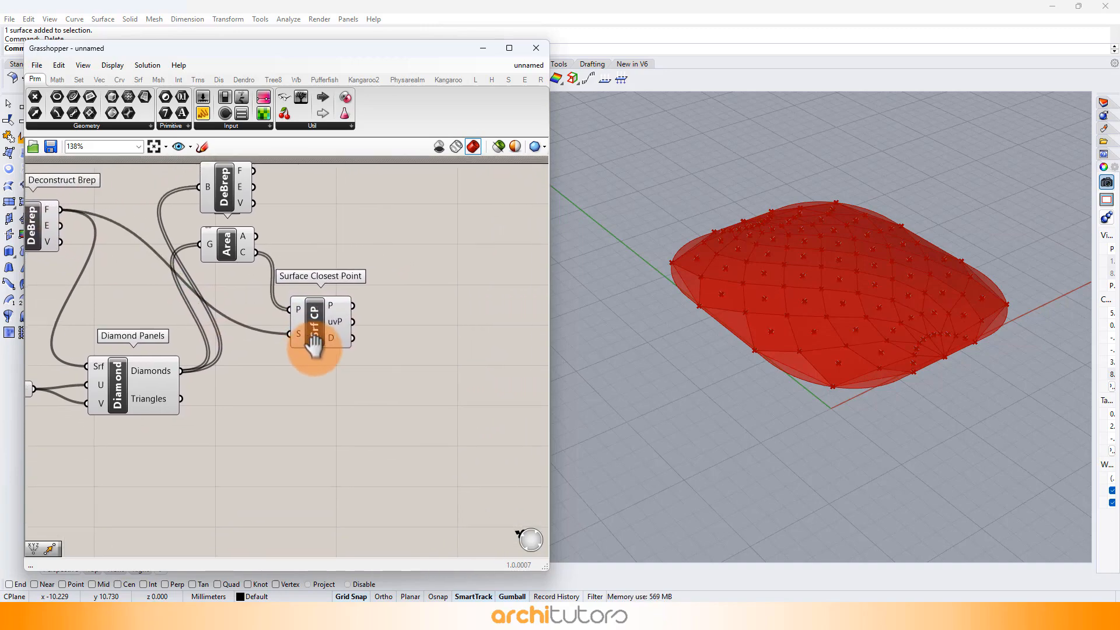
{"action": "double_click", "coordinate": [401, 264]}
{"action": "type", "text": "eval"}
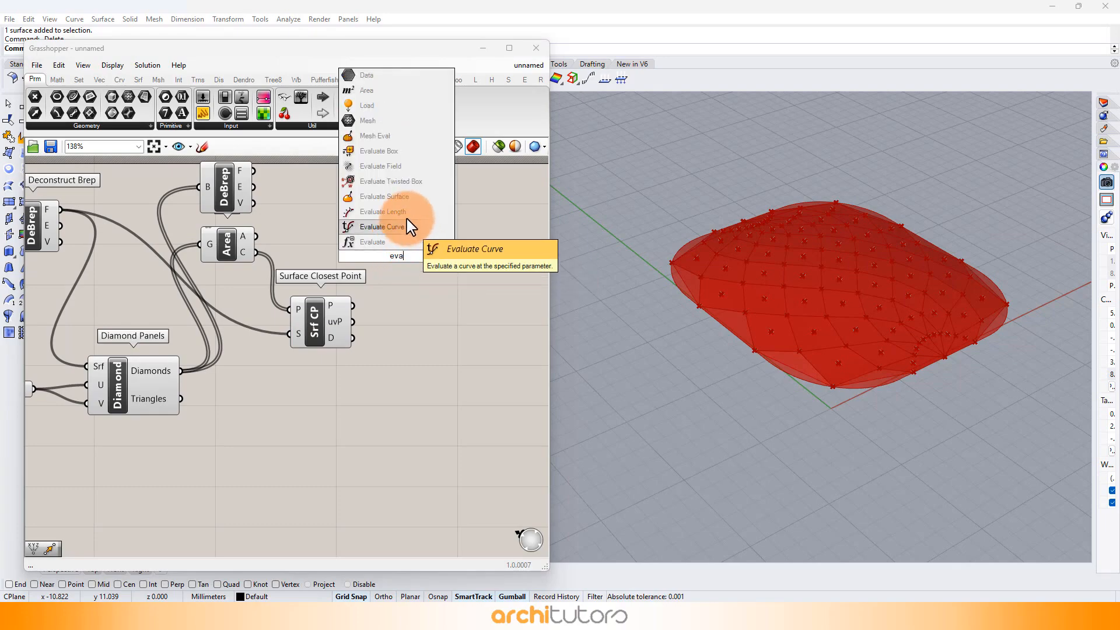
{"action": "left_click", "coordinate": [405, 198]}
{"action": "left_click_drag", "start_coordinate": [412, 279], "coordinate": [434, 298]}
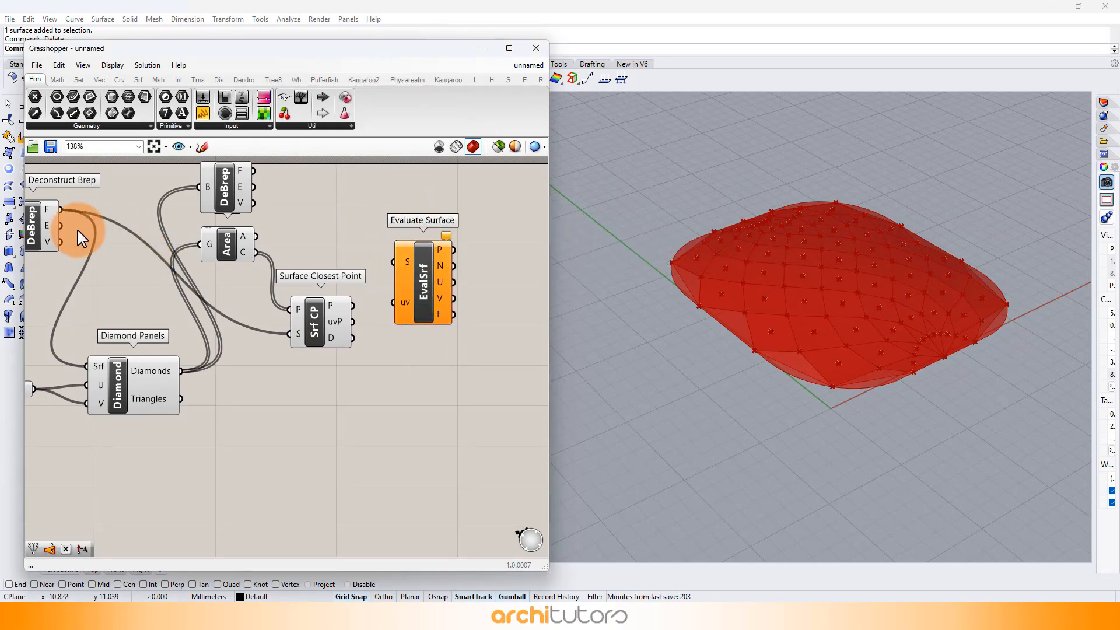
{"action": "left_click_drag", "start_coordinate": [60, 210], "coordinate": [391, 264]}
{"action": "left_click_drag", "start_coordinate": [353, 321], "coordinate": [422, 304]}
{"action": "left_click", "coordinate": [387, 358]}
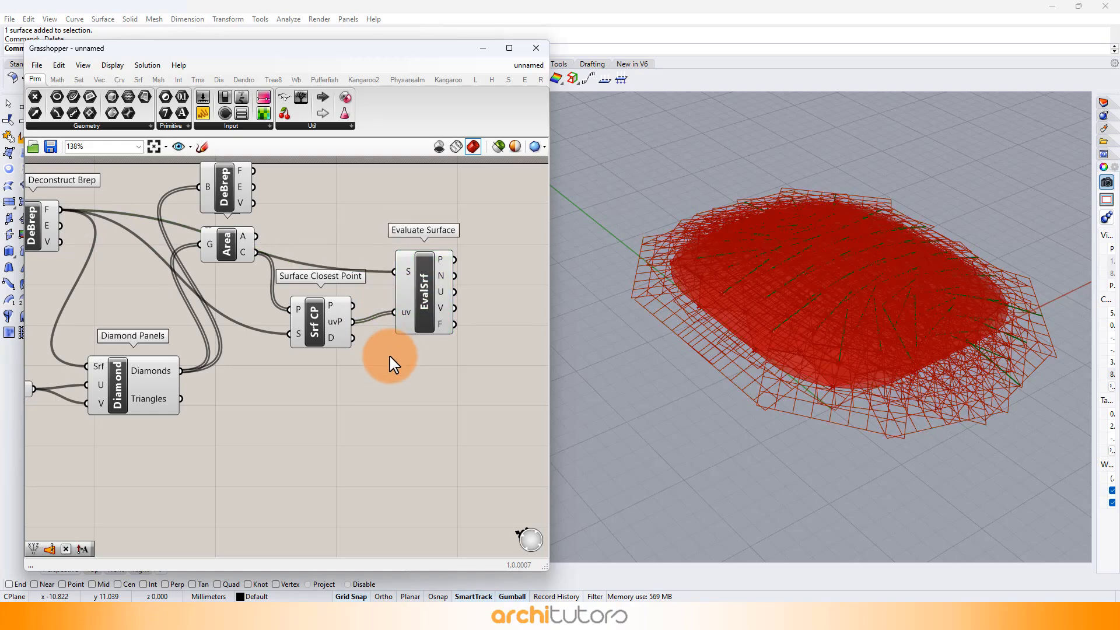
Shift Surface Closest Point and Evaluate Surface lower on the canvas, and add a Move component above Evaluate Surface.
{"action": "left_click_drag", "start_coordinate": [313, 331], "coordinate": [275, 383]}
{"action": "left_click_drag", "start_coordinate": [409, 306], "coordinate": [387, 336]}
{"action": "left_click", "coordinate": [464, 306]}
{"action": "right_click_drag", "start_coordinate": [360, 245], "coordinate": [275, 265]}
{"action": "double_click", "coordinate": [364, 244]}
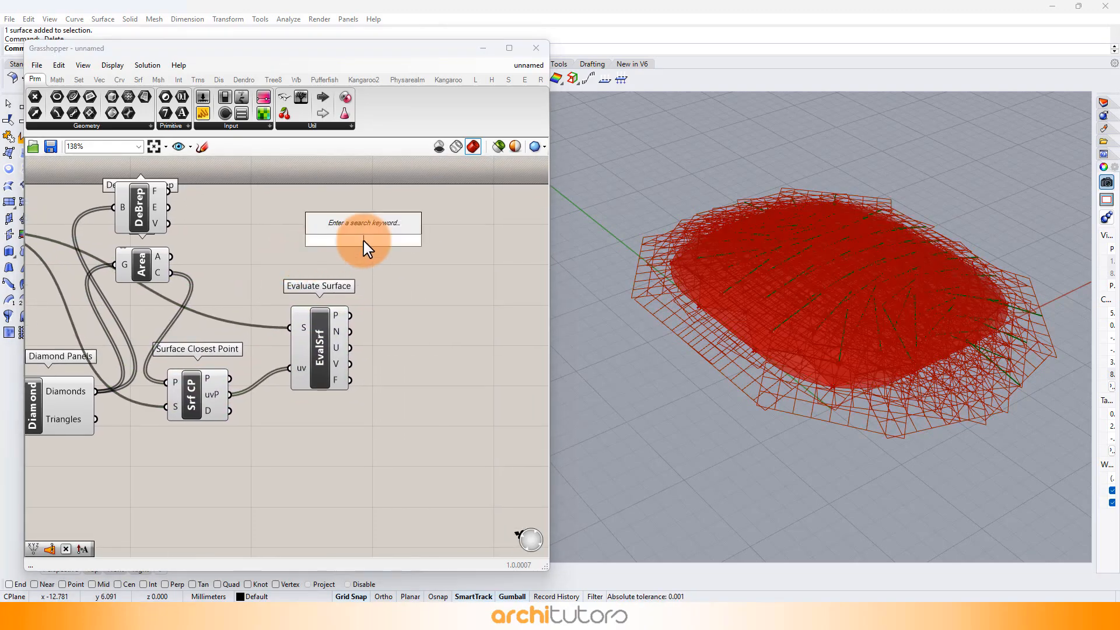
{"action": "type", "text": "mi"}
{"action": "key", "text": "BackSpace"}
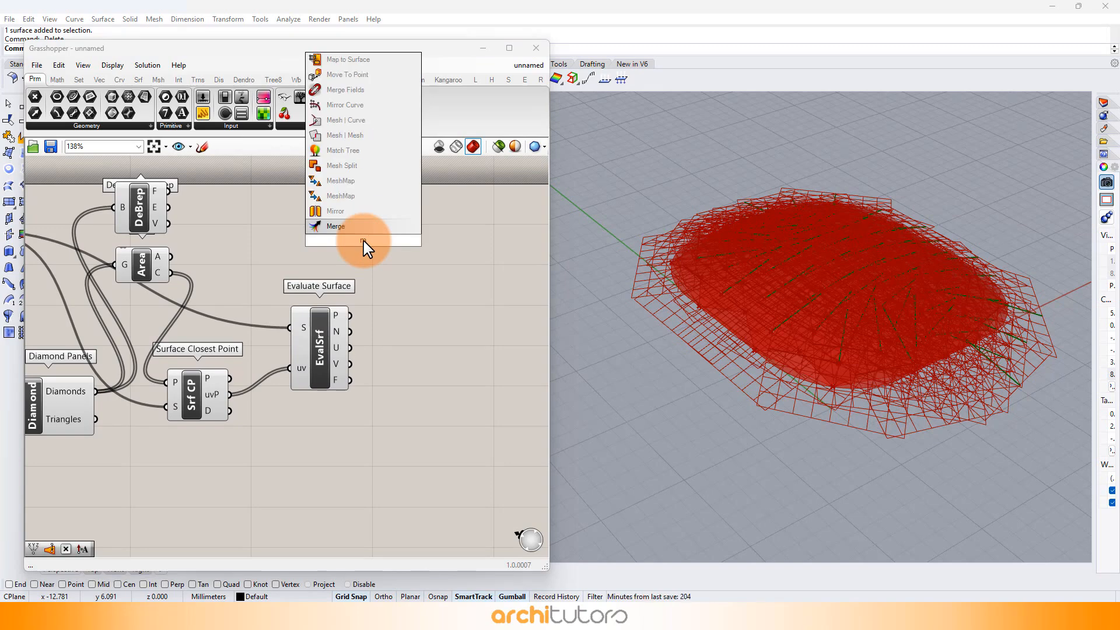
{"action": "type", "text": "ove"}
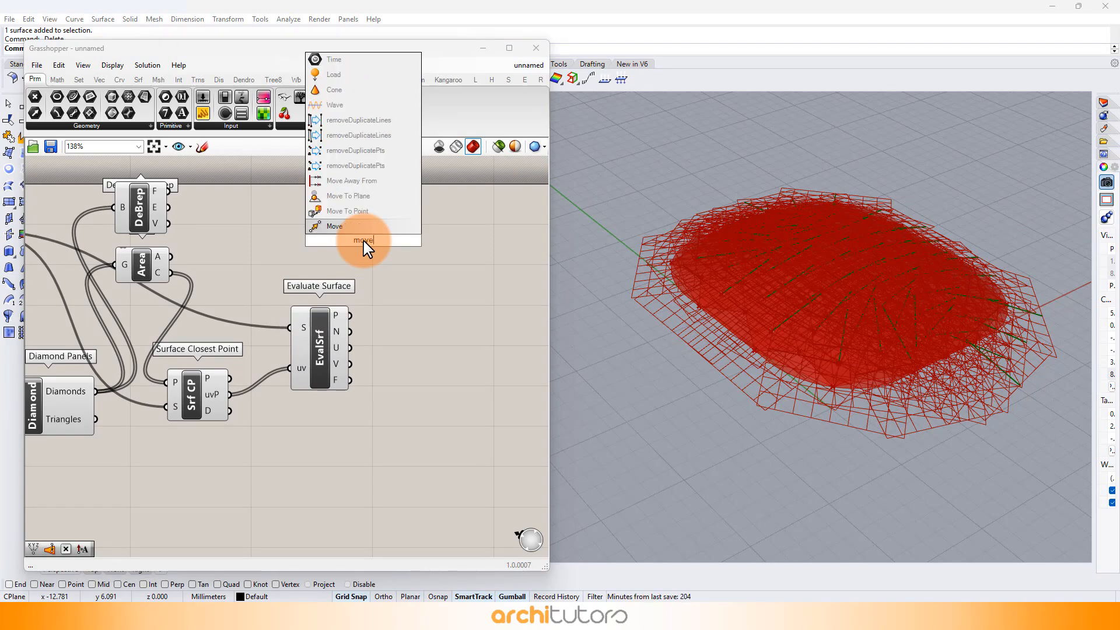
{"action": "left_click", "coordinate": [339, 226]}
Add a Multiplication component below Evaluate Surface and duplicate it beside the original.
{"action": "scroll", "coordinate": [319, 393], "scroll_direction": "up", "scroll_amount": 2}
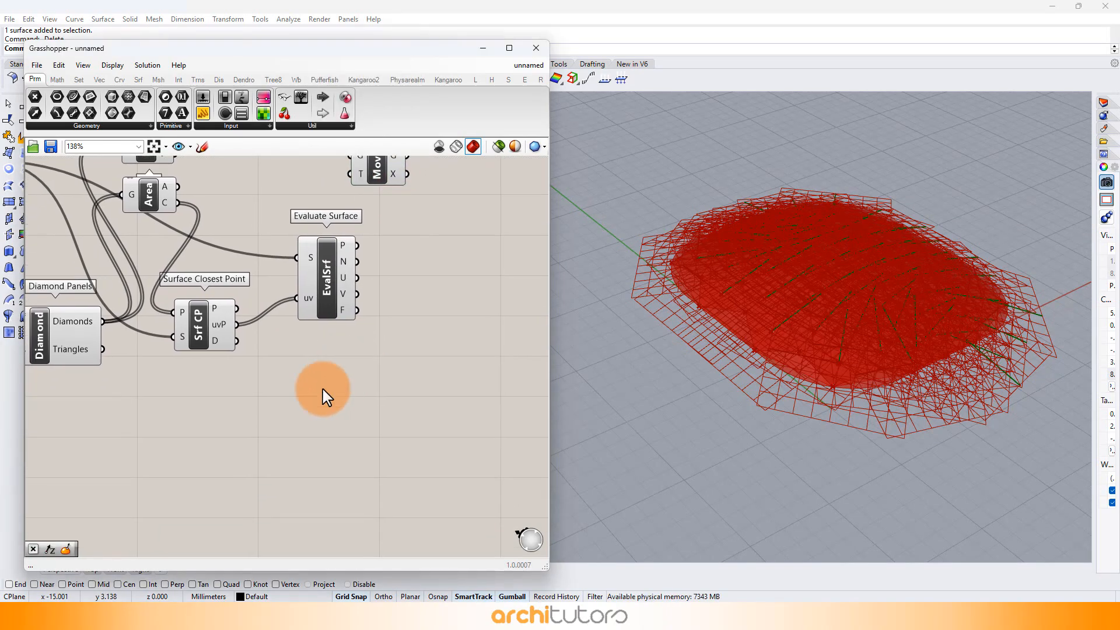
{"action": "double_click", "coordinate": [320, 403]}
{"action": "type", "text": "mul"}
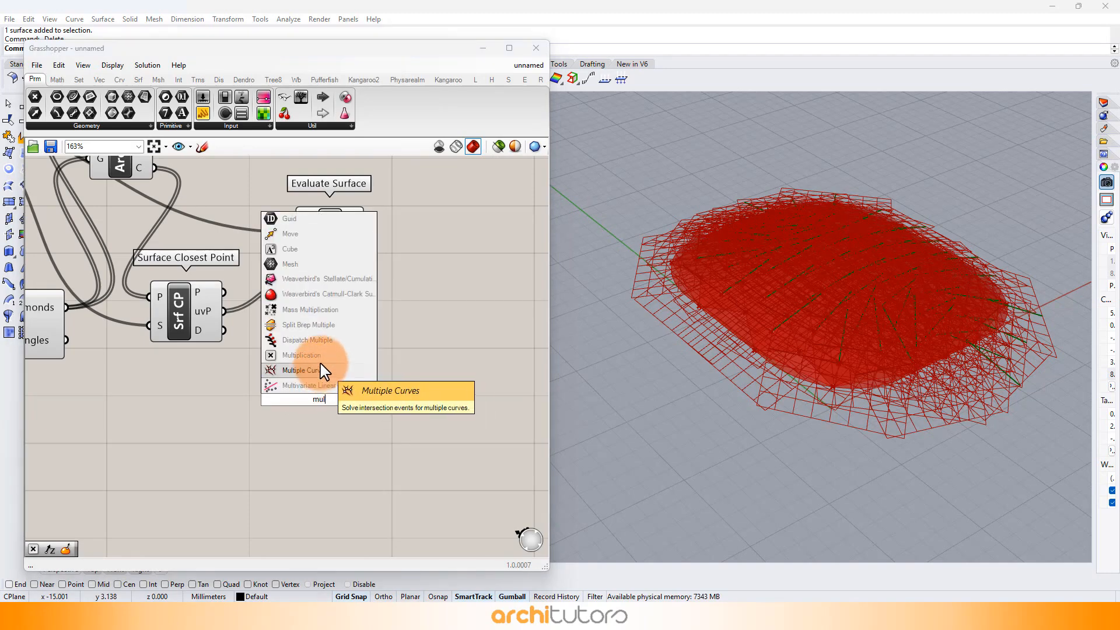
{"action": "left_click", "coordinate": [321, 355]}
{"action": "left_click", "coordinate": [347, 407]}
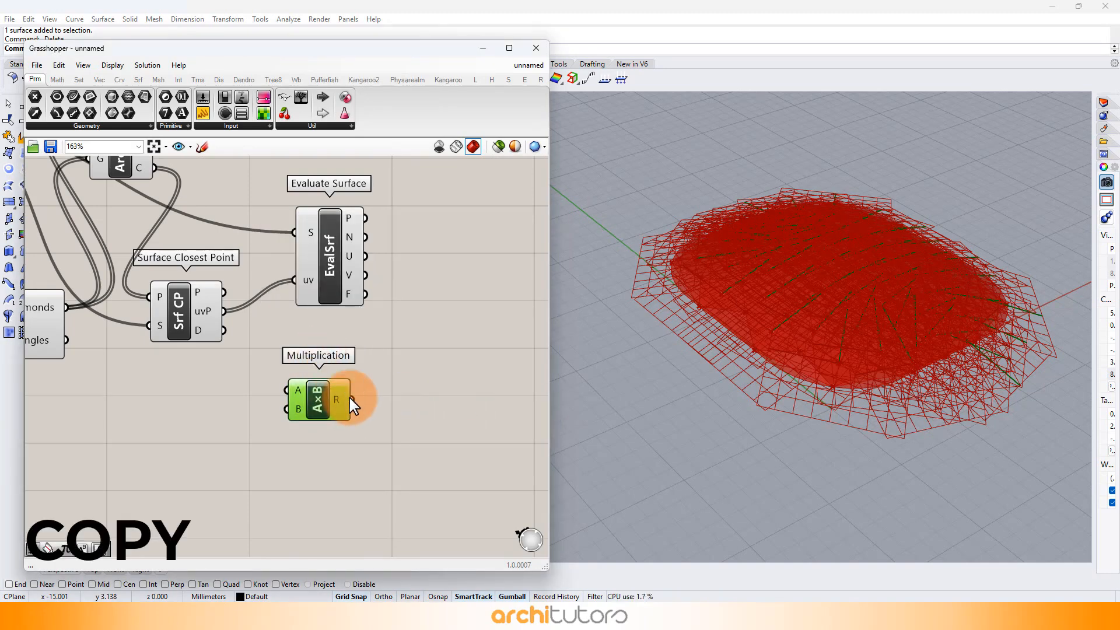
{"action": "mouse_move", "coordinate": [322, 405]}
{"action": "left_mouse_down"}
{"action": "mouse_move", "coordinate": [433, 355]}
{"action": "mouse_move", "coordinate": [319, 422]}
{"action": "mouse_move", "coordinate": [340, 407]}
{"action": "left_mouse_up"}
{"action": "key", "text": "ctrl+c"}
{"action": "key", "text": "ctrl+v"}
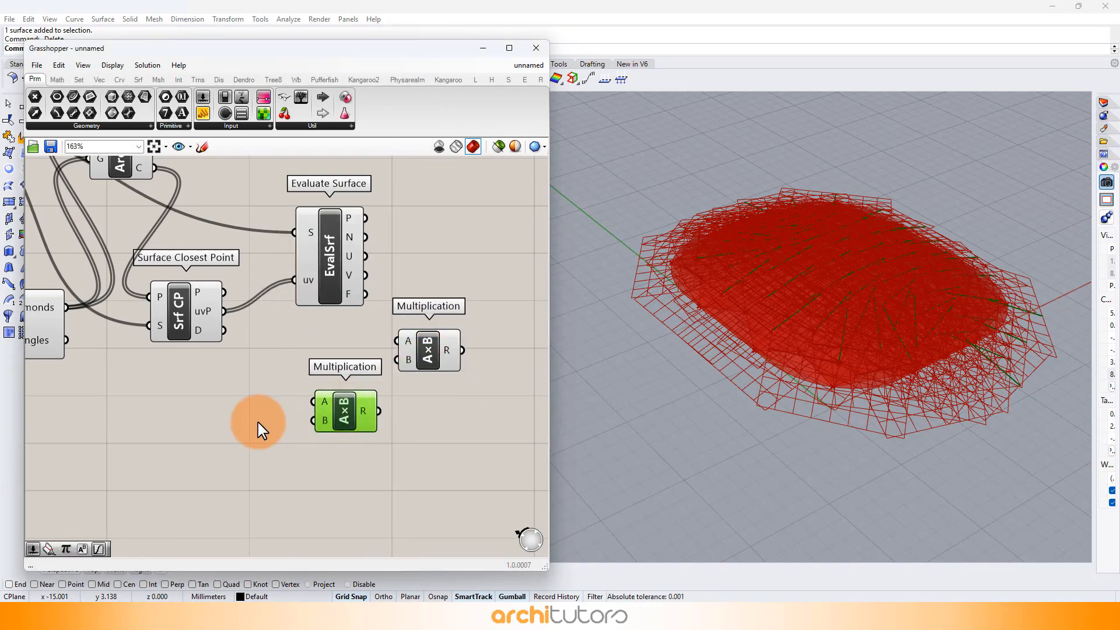
Add an Image Sampler below Surface Closest Point, shrink it, and feed it the uvP output.
{"action": "right_click_drag", "start_coordinate": [249, 424], "coordinate": [242, 375]}
{"action": "double_click", "coordinate": [209, 395]}
{"action": "type", "text": "image"}
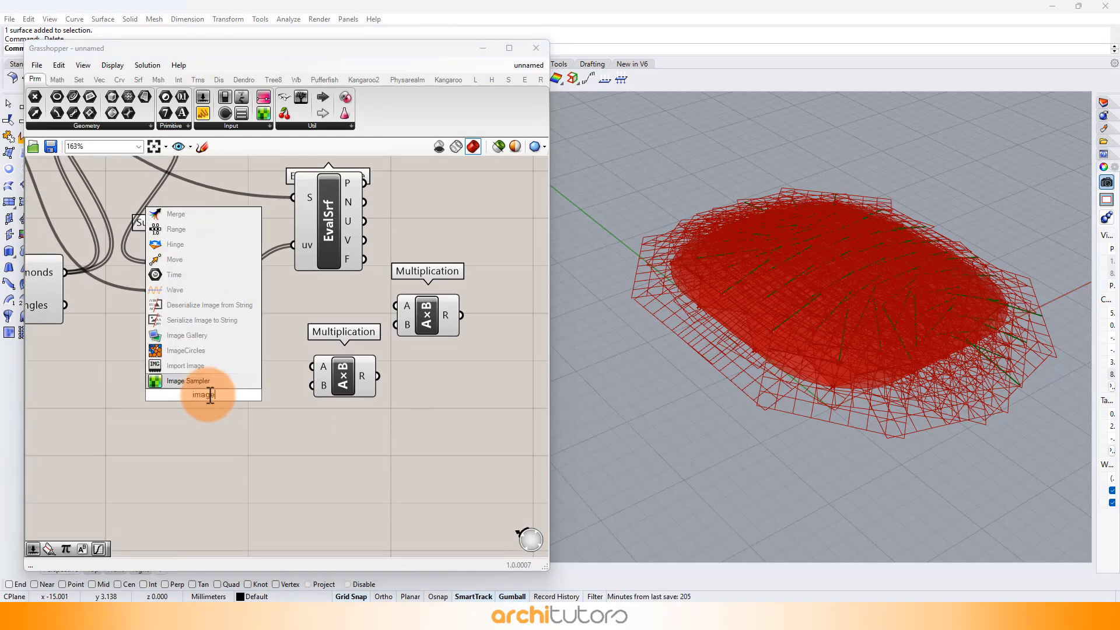
{"action": "left_click", "coordinate": [233, 380]}
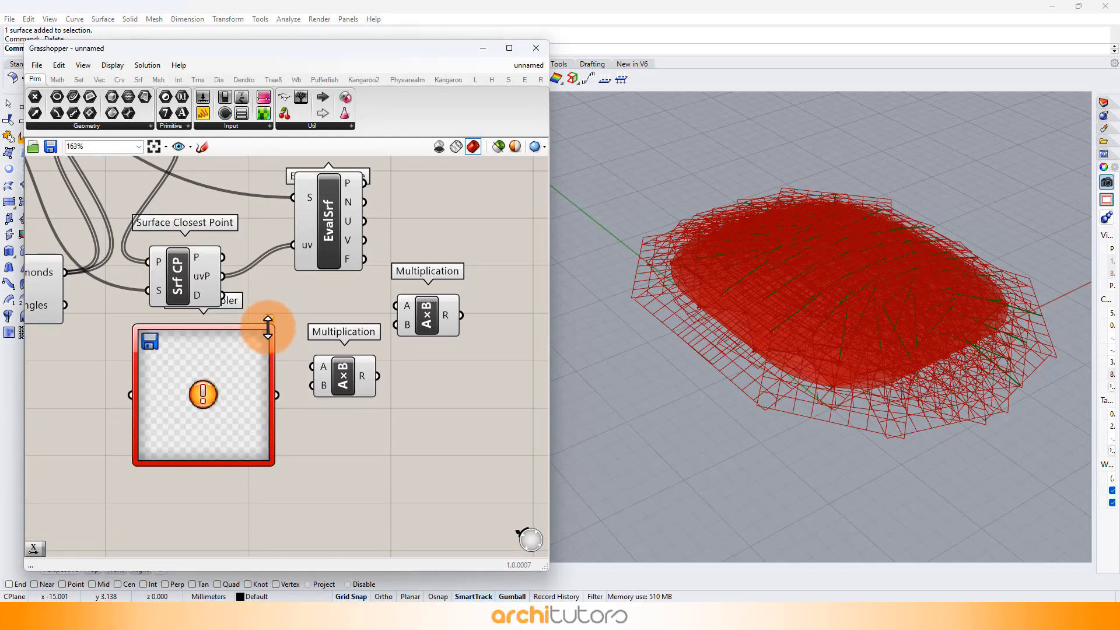
{"action": "left_click_drag", "start_coordinate": [266, 337], "coordinate": [216, 430]}
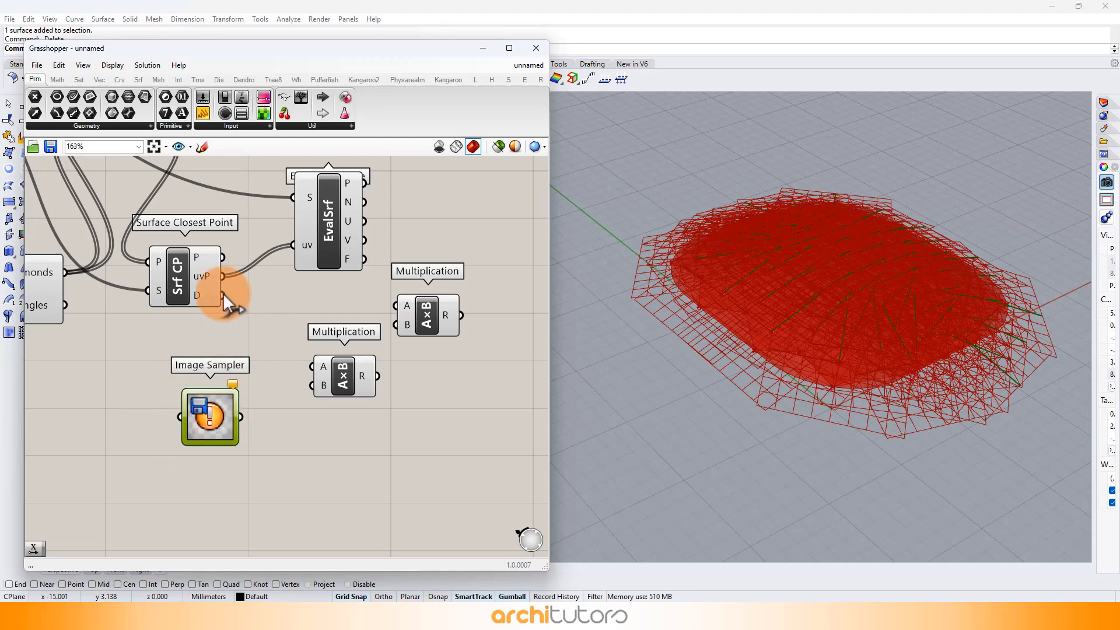
{"action": "left_click_drag", "start_coordinate": [223, 276], "coordinate": [204, 424]}
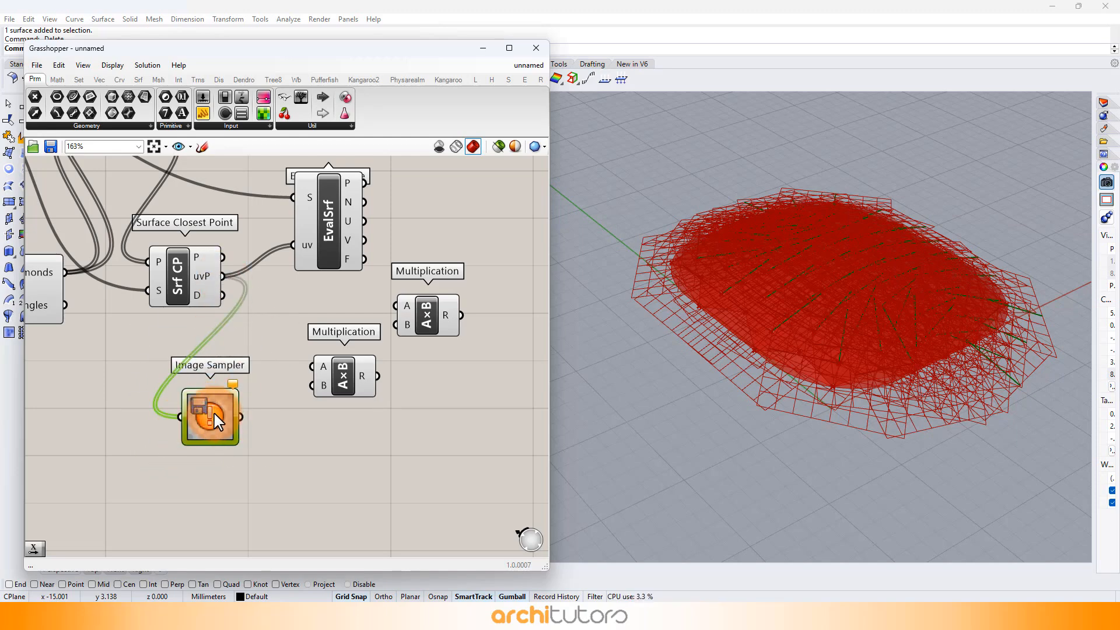
Load gradient-03.jpg into the Image Sampler with the brightness channel and connect its output to the lower Multiplication's A input.
{"action": "double_click", "coordinate": [211, 415]}
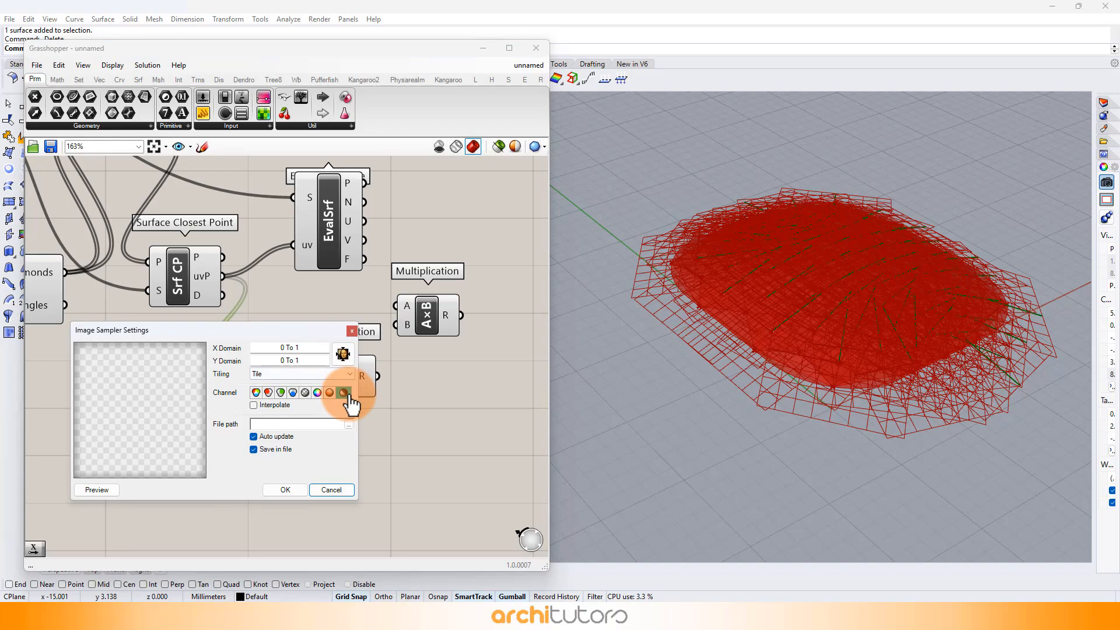
{"action": "left_click", "coordinate": [349, 425]}
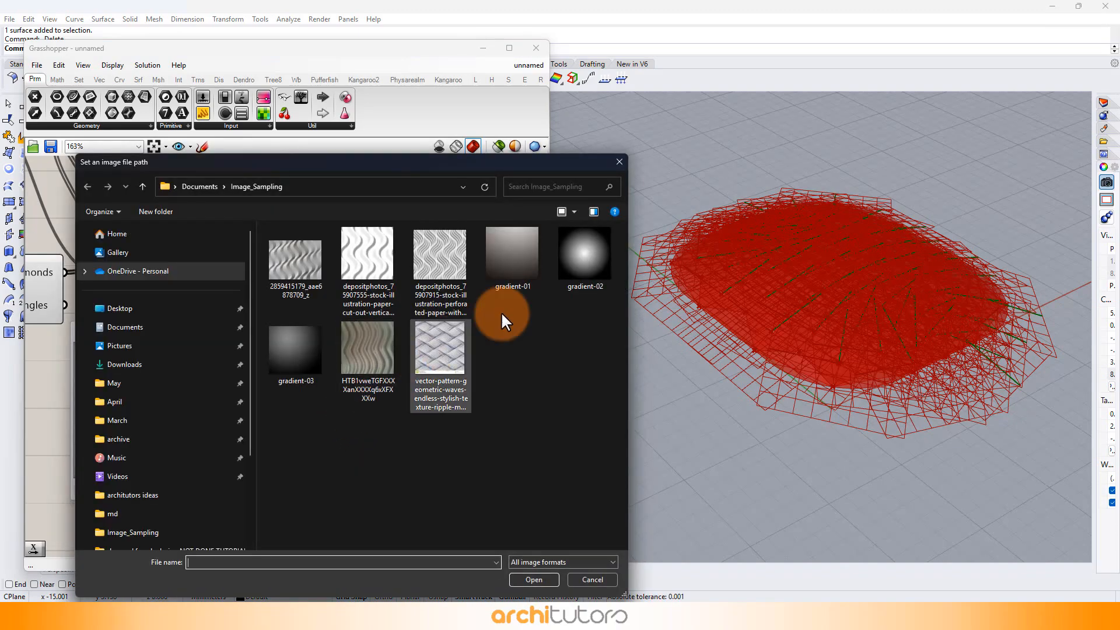
{"action": "double_click", "coordinate": [317, 342]}
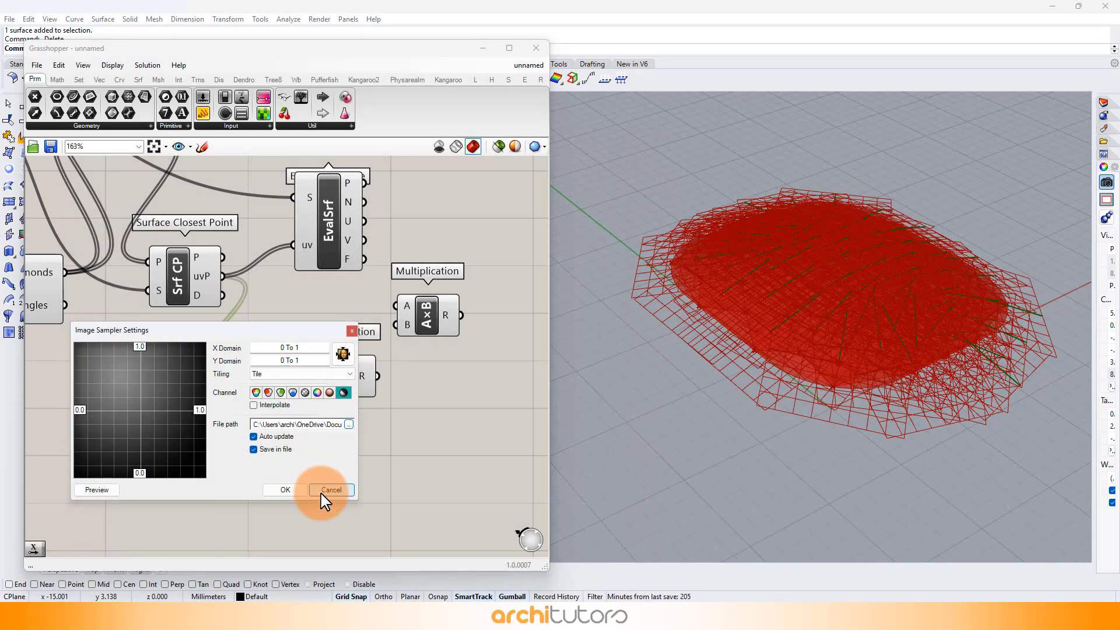
{"action": "left_click", "coordinate": [294, 491]}
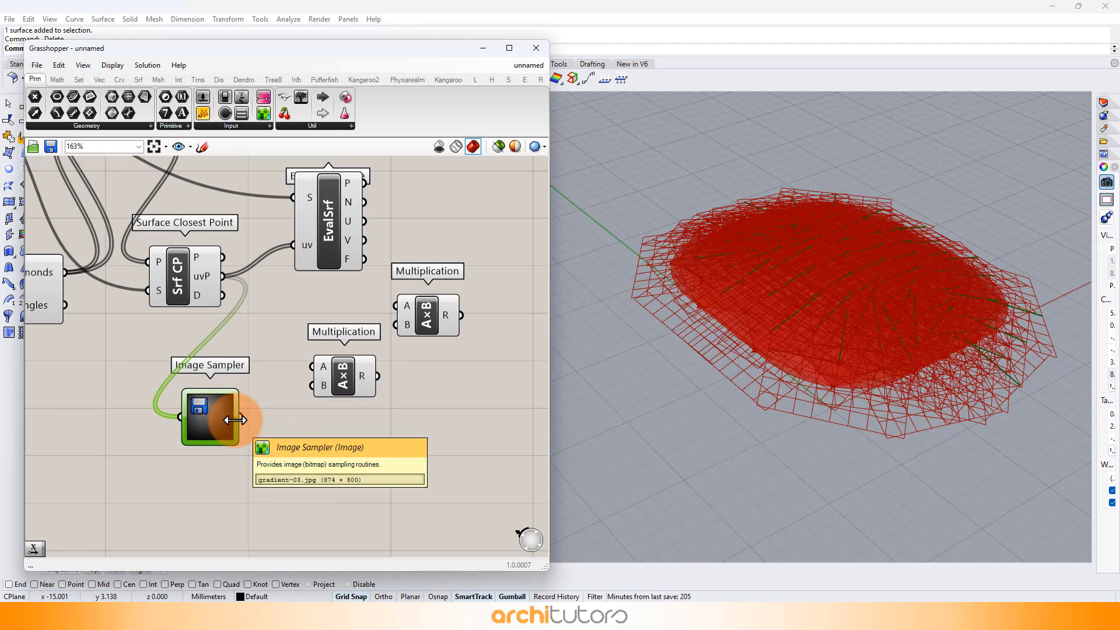
{"action": "left_click_drag", "start_coordinate": [240, 419], "coordinate": [244, 414]}
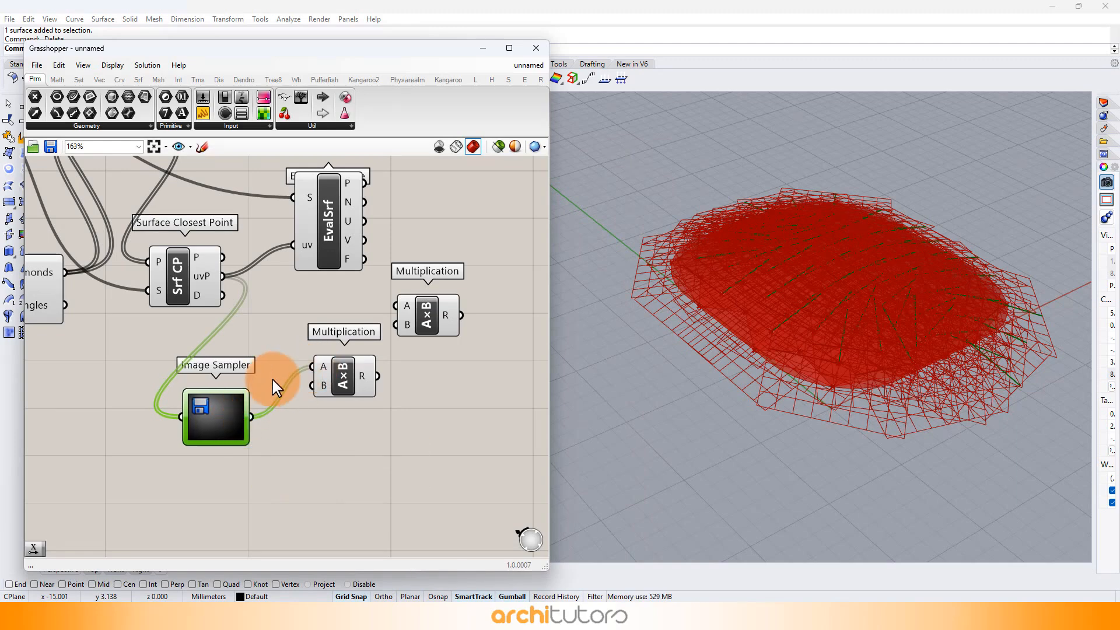
Add a Negative component fed by a number slider set to 1 and connect its y output to the lower Multiplication's B input.
{"action": "double_click", "coordinate": [267, 489]}
{"action": "type", "text": "neg"}
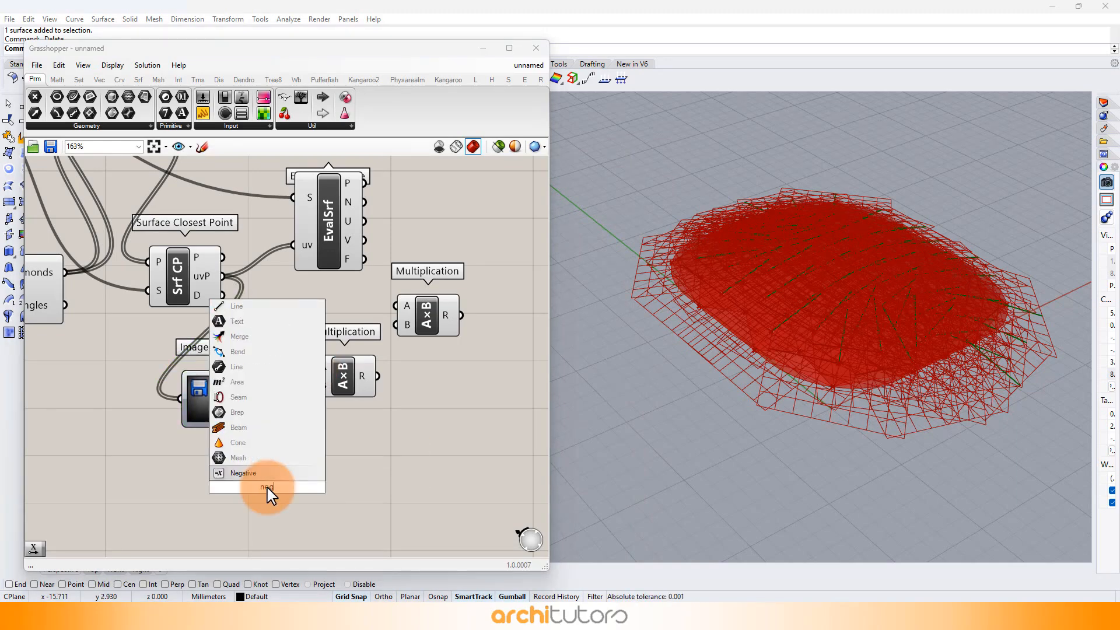
{"action": "key", "text": "Return"}
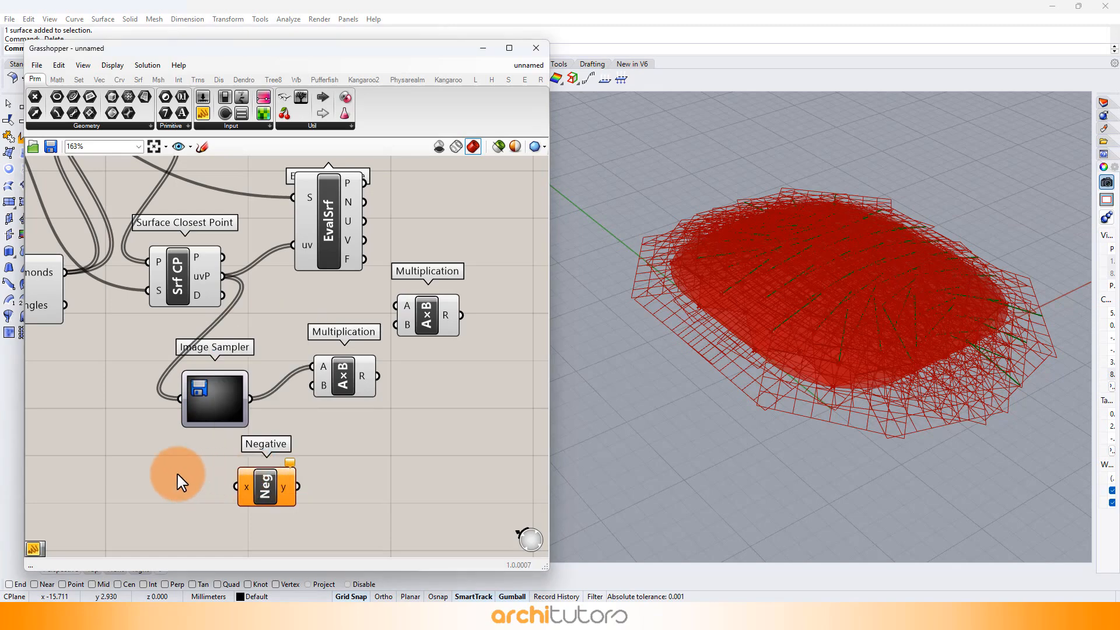
{"action": "double_click", "coordinate": [175, 482]}
{"action": "type", "text": "1"}
{"action": "key", "text": "Return"}
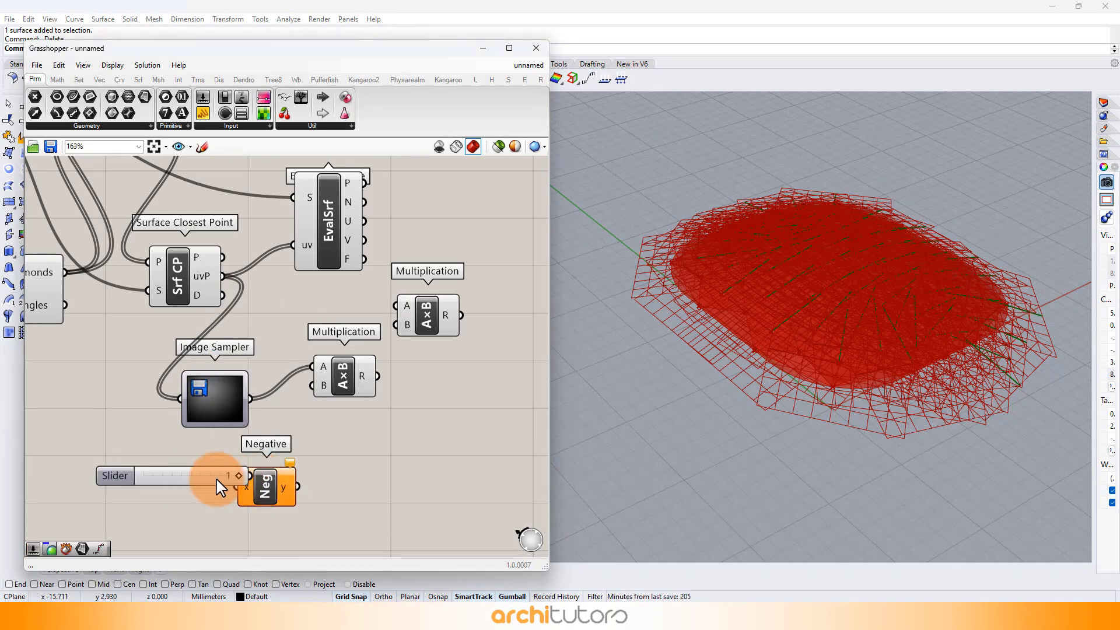
{"action": "left_click_drag", "start_coordinate": [202, 478], "coordinate": [236, 486]}
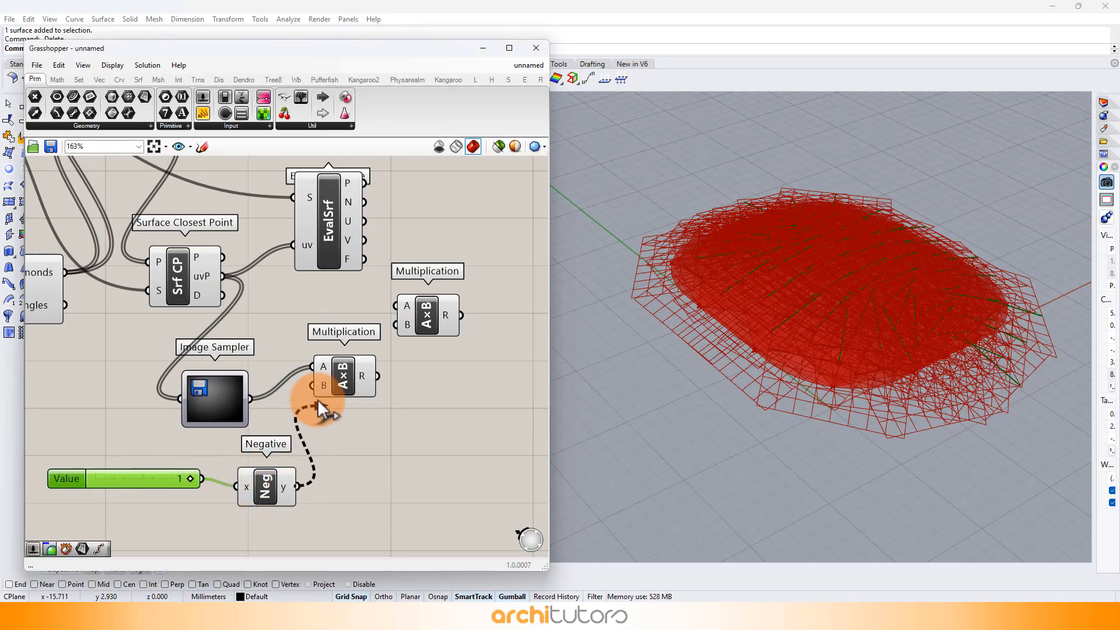
Connect Evaluate Surface's N output to the upper Multiplication's A input and the lower Multiplication's R output to its B input.
{"action": "right_click_drag", "start_coordinate": [403, 432], "coordinate": [263, 463]}
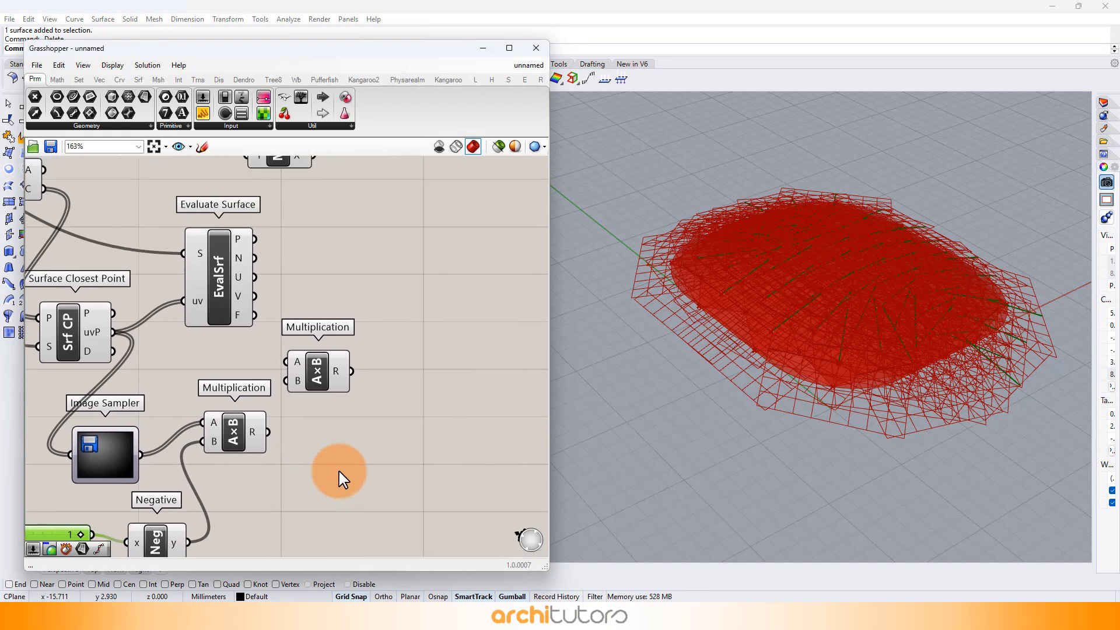
{"action": "left_click_drag", "start_coordinate": [255, 258], "coordinate": [285, 361]}
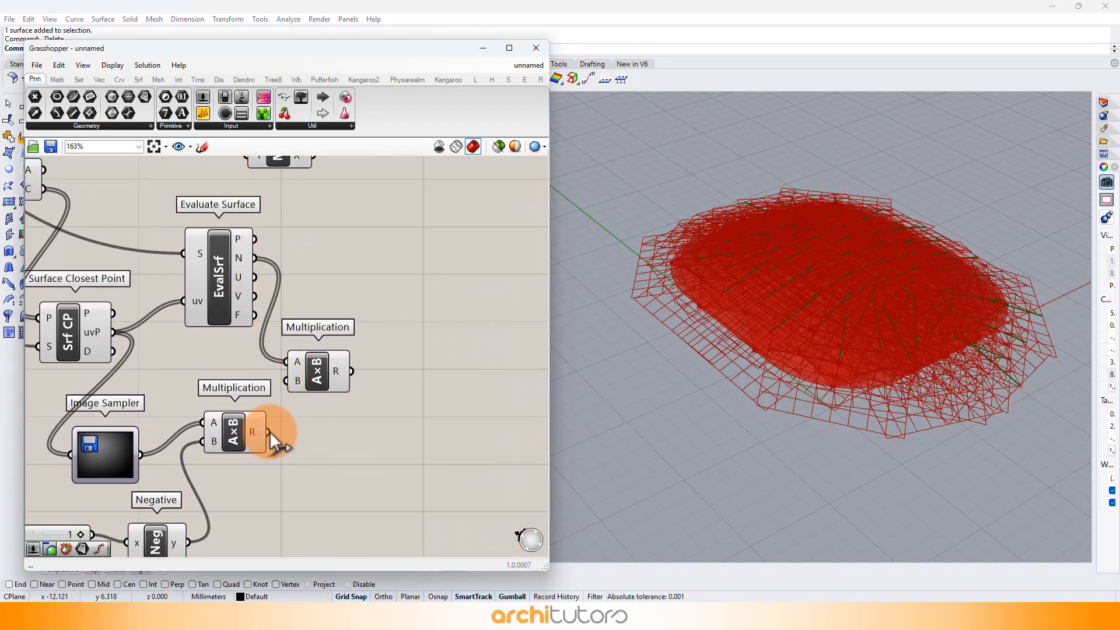
{"action": "left_click_drag", "start_coordinate": [268, 431], "coordinate": [286, 380]}
Reposition the Move component, connecting the upper Multiplication's R output to T and Area's C output to G.
{"action": "right_click_drag", "start_coordinate": [341, 312], "coordinate": [341, 400]}
{"action": "left_click_drag", "start_coordinate": [286, 249], "coordinate": [369, 303]}
{"action": "left_click_drag", "start_coordinate": [352, 458], "coordinate": [330, 293]}
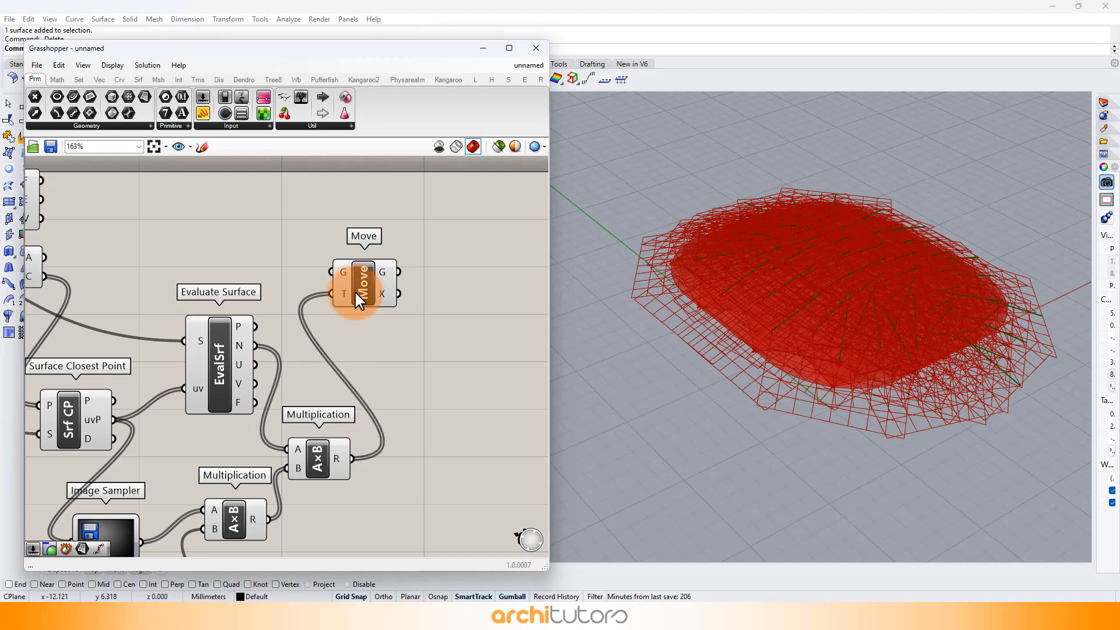
{"action": "right_click_drag", "start_coordinate": [369, 329], "coordinate": [397, 336]}
{"action": "left_click_drag", "start_coordinate": [73, 280], "coordinate": [382, 321]}
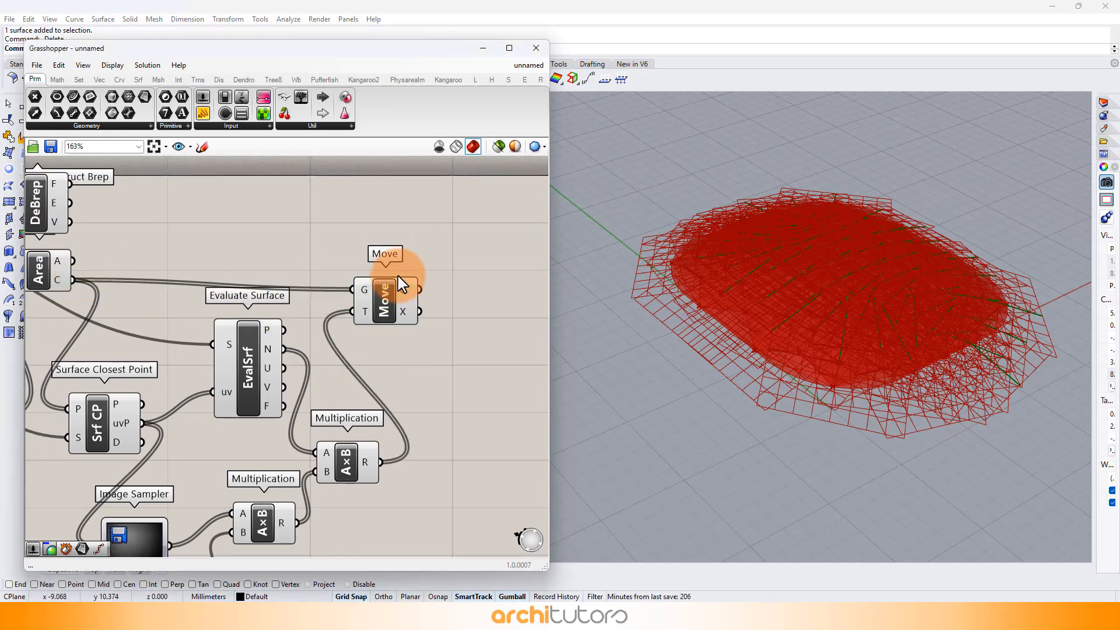
Add a Merge component with D2 grafted, connecting the second Deconstruct Brep's V output to D1 and Move's G output to D2.
{"action": "double_click", "coordinate": [439, 245]}
{"action": "type", "text": "merge"}
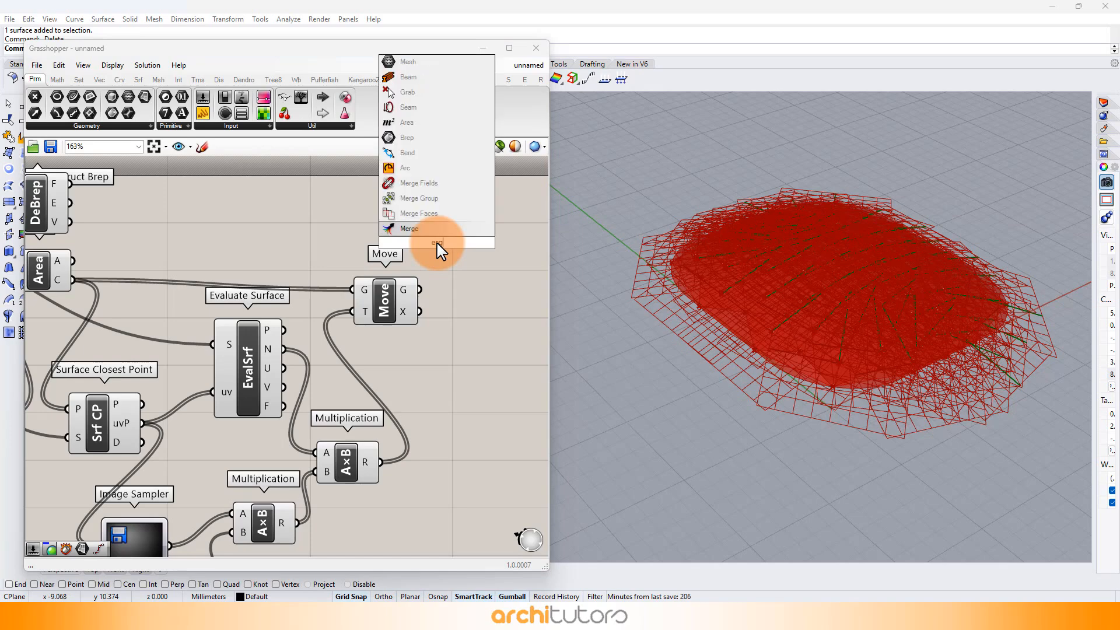
{"action": "key", "text": "Return"}
{"action": "right_click", "coordinate": [440, 238]}
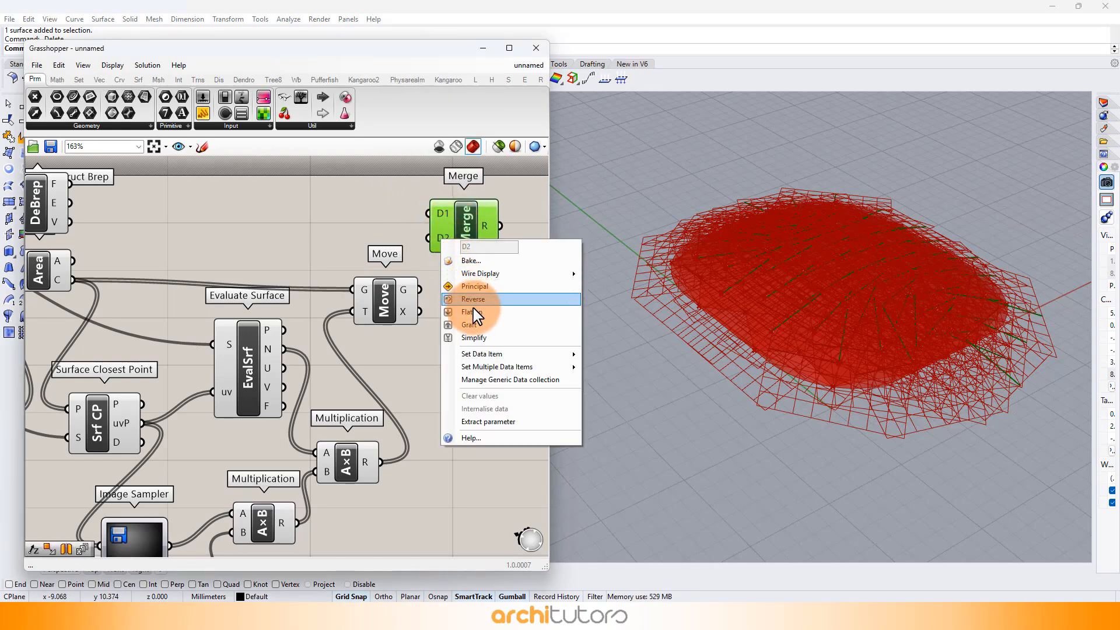
{"action": "left_click", "coordinate": [461, 325]}
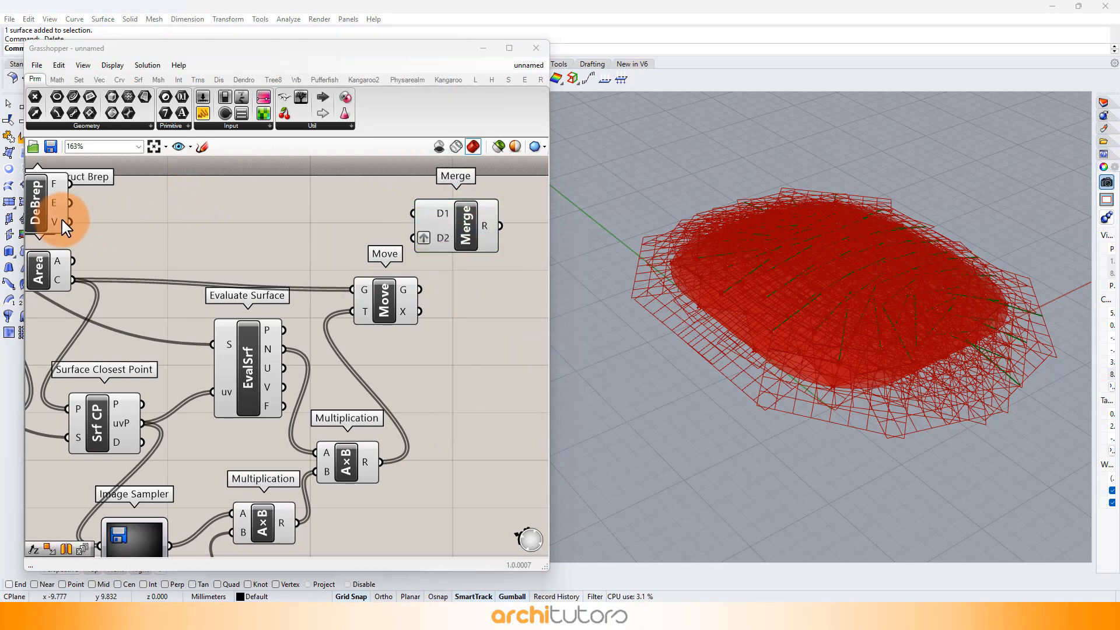
{"action": "left_click_drag", "start_coordinate": [69, 222], "coordinate": [414, 213]}
{"action": "left_click_drag", "start_coordinate": [418, 289], "coordinate": [413, 238]}
{"action": "left_click_drag", "start_coordinate": [470, 240], "coordinate": [509, 246]}
{"action": "left_click", "coordinate": [500, 297]}
Add a Delaunay Mesh component after Merge and connect Merge's R output to its P input.
{"action": "scroll", "coordinate": [438, 298], "scroll_direction": "down", "scroll_amount": 2}
{"action": "right_click_drag", "start_coordinate": [454, 297], "coordinate": [301, 308]}
{"action": "scroll", "coordinate": [341, 275], "scroll_direction": "up", "scroll_amount": 2}
{"action": "left_click_drag", "start_coordinate": [319, 269], "coordinate": [313, 273]}
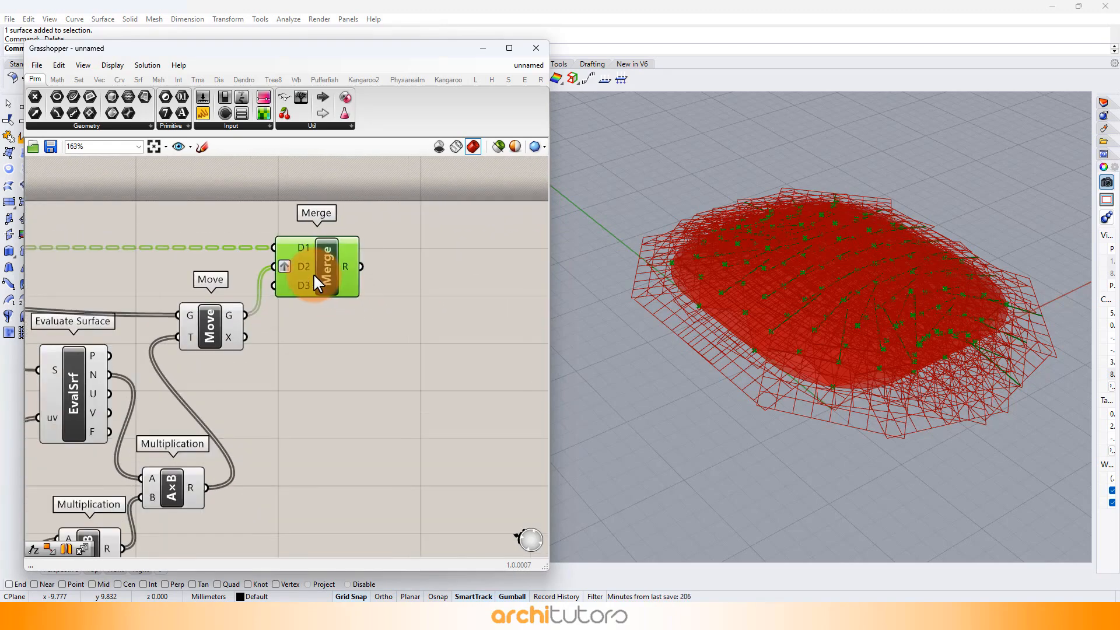
{"action": "left_click", "coordinate": [334, 321]}
{"action": "double_click", "coordinate": [421, 276]}
{"action": "type", "text": "del"}
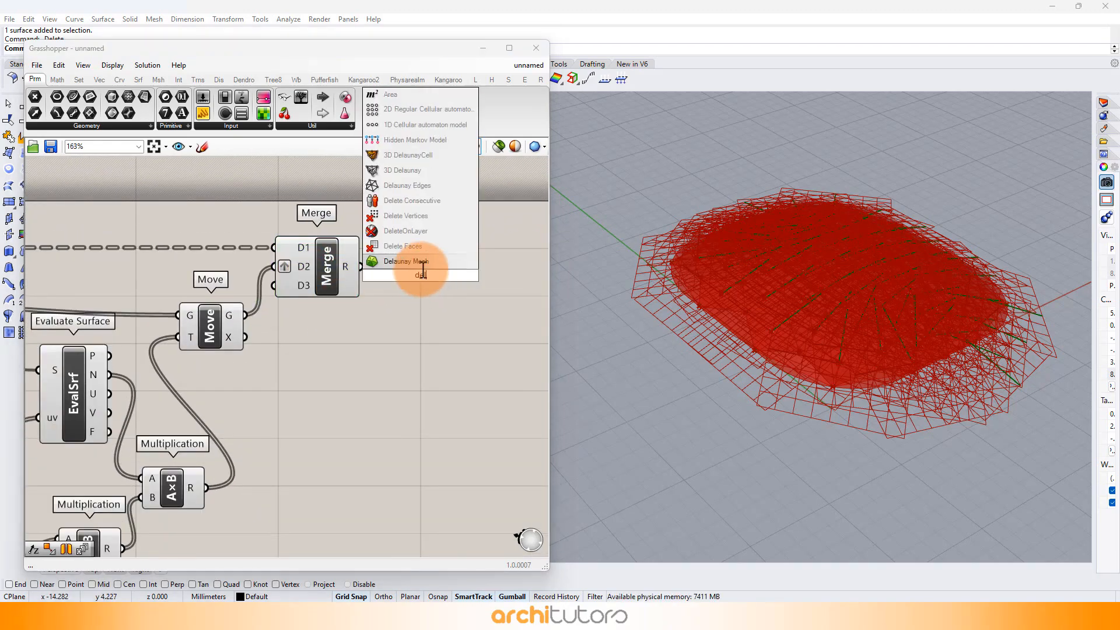
{"action": "left_click", "coordinate": [421, 263]}
{"action": "left_click_drag", "start_coordinate": [360, 267], "coordinate": [511, 280]}
Add a Plane Normal component below Delaunay Mesh and graft Delaunay Mesh's Pl input.
{"action": "double_click", "coordinate": [441, 360]}
{"action": "type", "text": "pl"}
{"action": "left_click", "coordinate": [442, 348]}
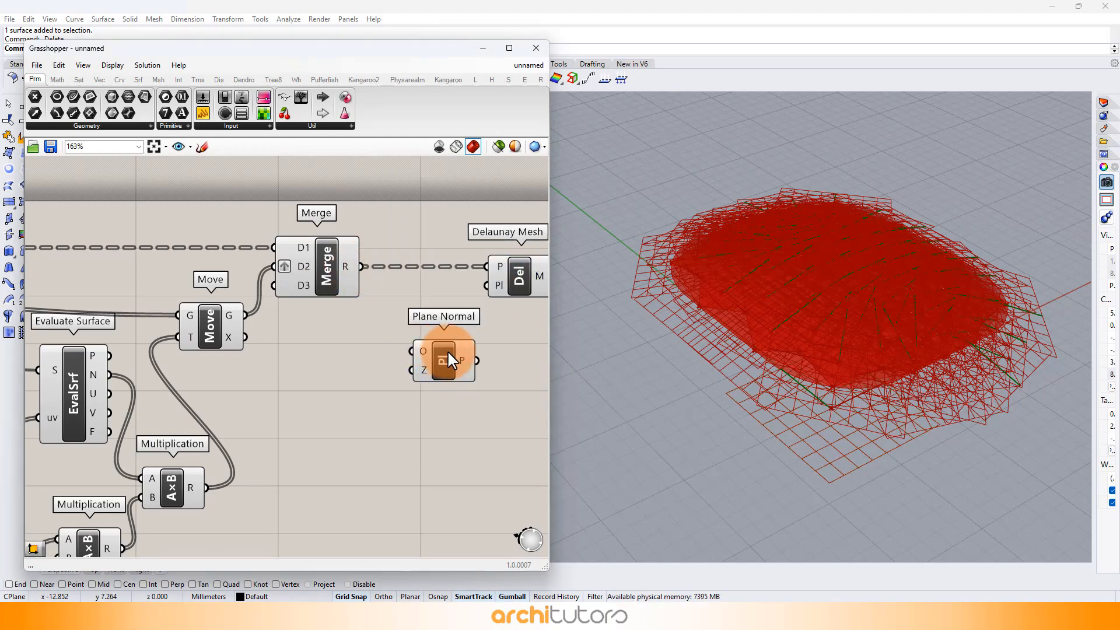
{"action": "right_click", "coordinate": [499, 289]}
{"action": "left_click", "coordinate": [514, 368]}
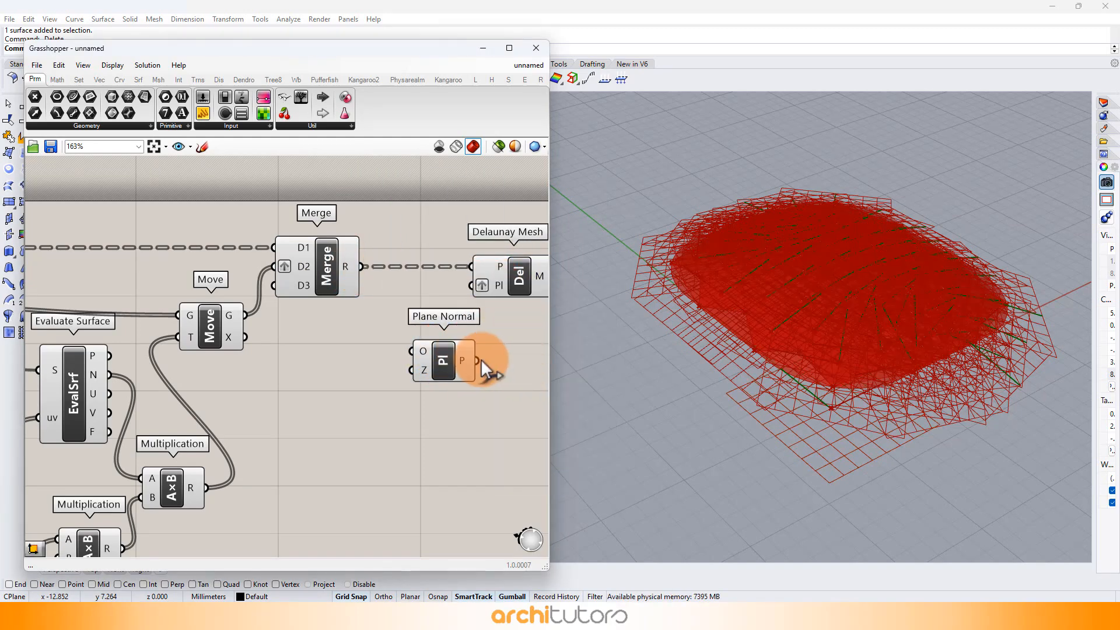
Connect Plane Normal's P output to Delaunay Mesh's Pl input and Evaluate Surface's N output to Plane Normal's Z, and reposition both components.
{"action": "left_click_drag", "start_coordinate": [435, 347], "coordinate": [409, 349]}
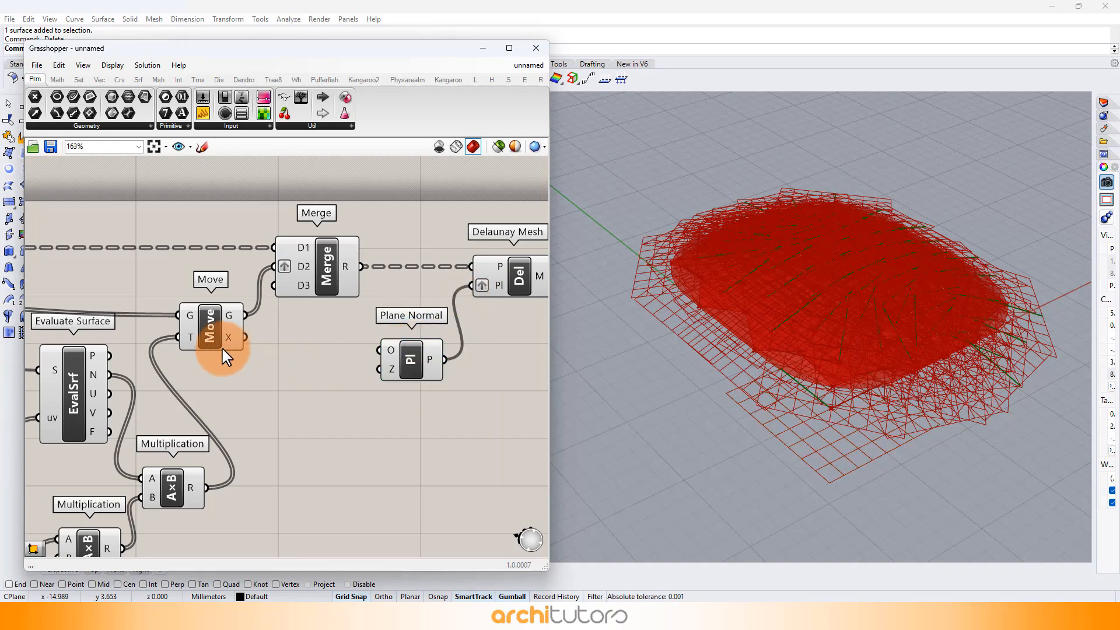
{"action": "left_click_drag", "start_coordinate": [237, 376], "coordinate": [382, 370]}
{"action": "right_click_drag", "start_coordinate": [457, 360], "coordinate": [352, 358]}
{"action": "left_click", "coordinate": [424, 279]}
{"action": "left_click_drag", "start_coordinate": [424, 278], "coordinate": [441, 279]}
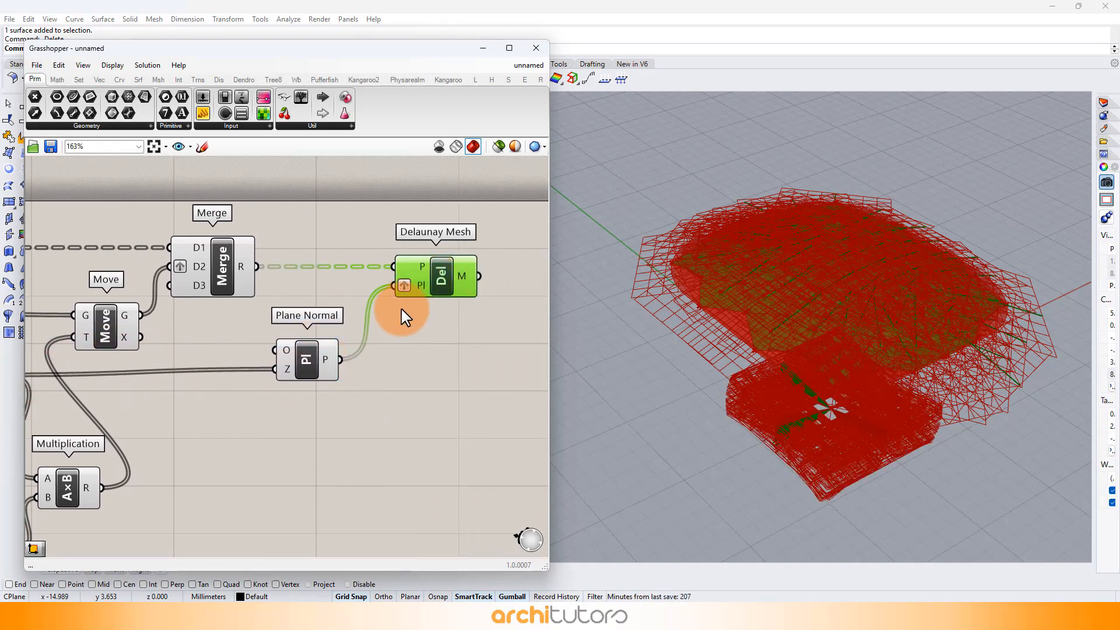
{"action": "left_click", "coordinate": [432, 302]}
Turn off the preview of the components upstream of Delaunay Mesh.
{"action": "scroll", "coordinate": [392, 317], "scroll_direction": "down", "scroll_amount": 8}
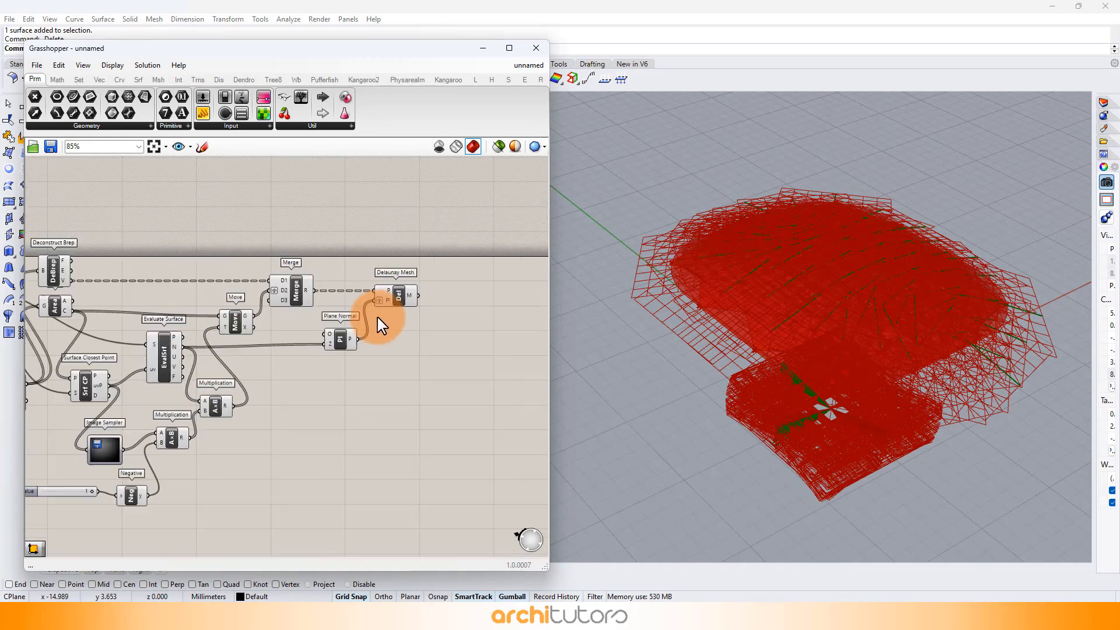
{"action": "left_click_drag", "start_coordinate": [351, 246], "coordinate": [164, 423]}
{"action": "middle_click", "coordinate": [386, 390]}
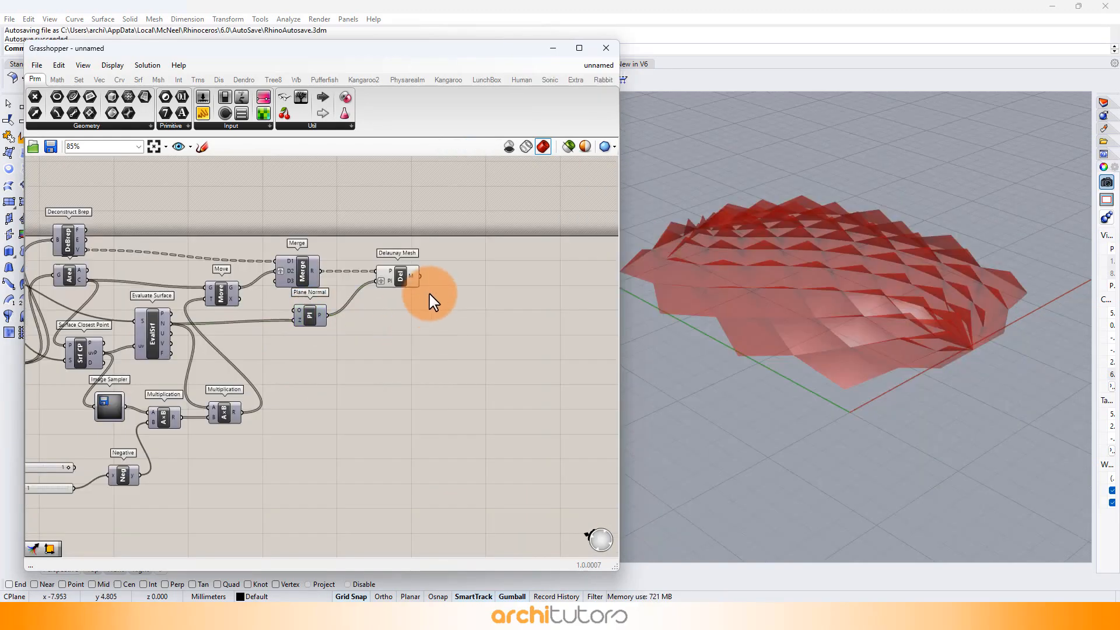
Add Weaverbird's Join Meshes and Weld, connect Delaunay Mesh's M output to its M+ input, and flatten that input.
{"action": "scroll", "coordinate": [408, 286], "scroll_direction": "up", "scroll_amount": 3}
{"action": "right_click_drag", "start_coordinate": [473, 330], "coordinate": [383, 320]}
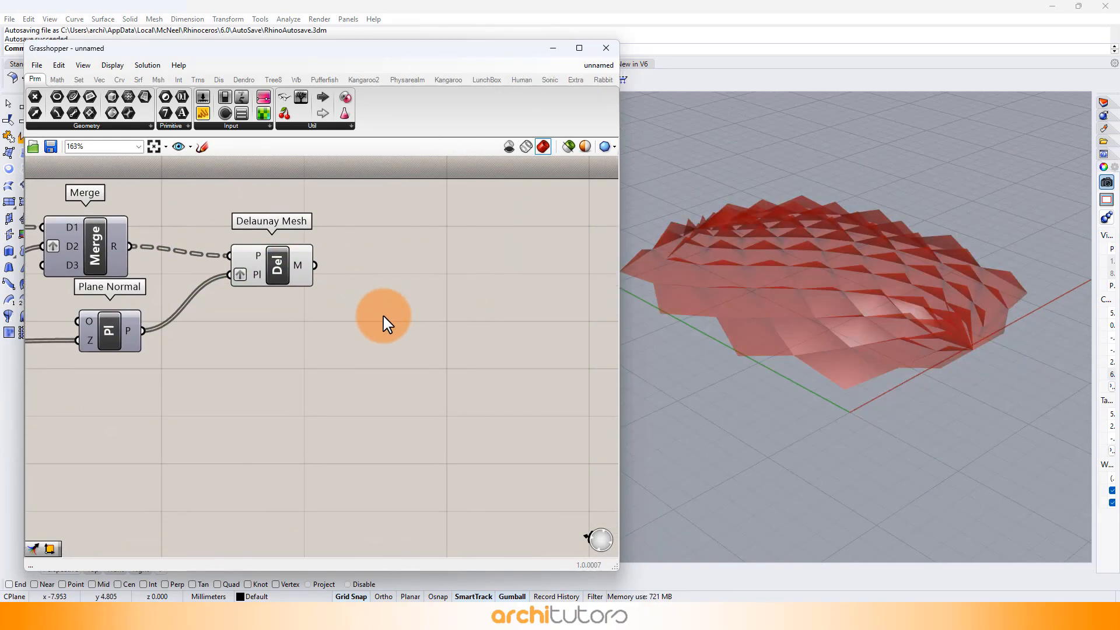
{"action": "mouse_move", "coordinate": [750, 300]}
{"action": "right_mouse_down"}
{"action": "mouse_move", "coordinate": [762, 336]}
{"action": "mouse_move", "coordinate": [740, 310]}
{"action": "right_mouse_up"}
{"action": "double_click", "coordinate": [404, 292]}
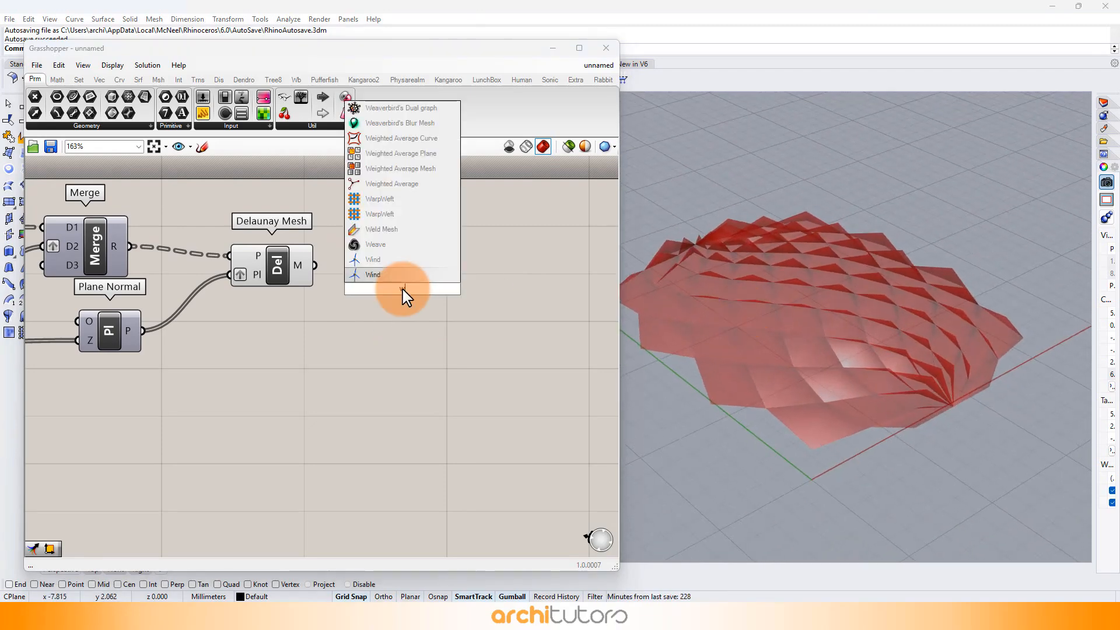
{"action": "type", "text": "wbj"}
{"action": "key", "text": "Return"}
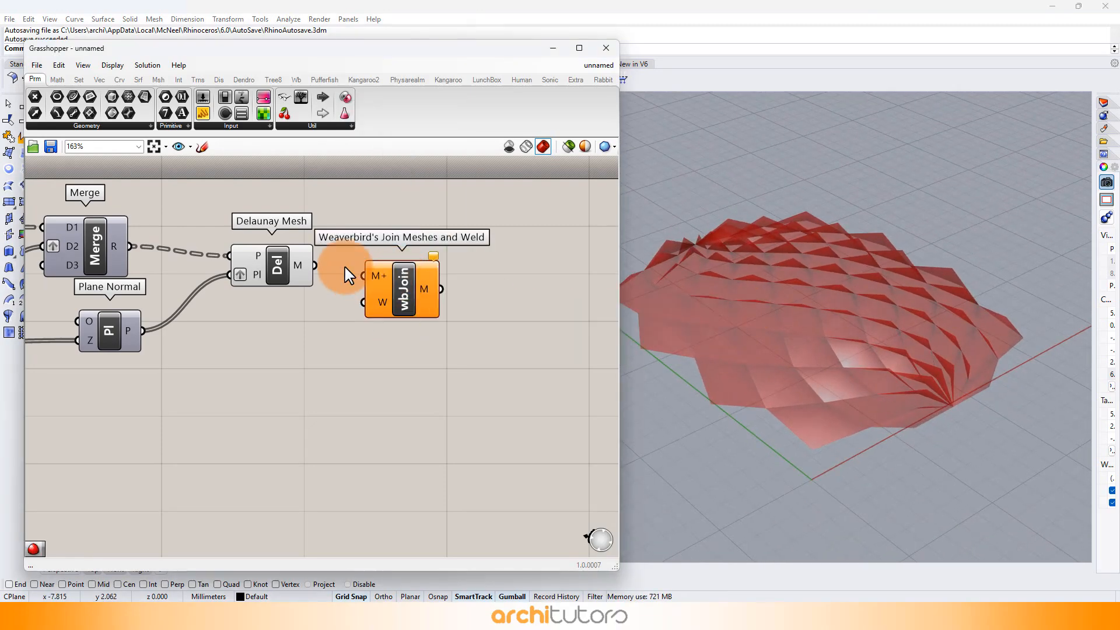
{"action": "left_click_drag", "start_coordinate": [315, 265], "coordinate": [363, 275]}
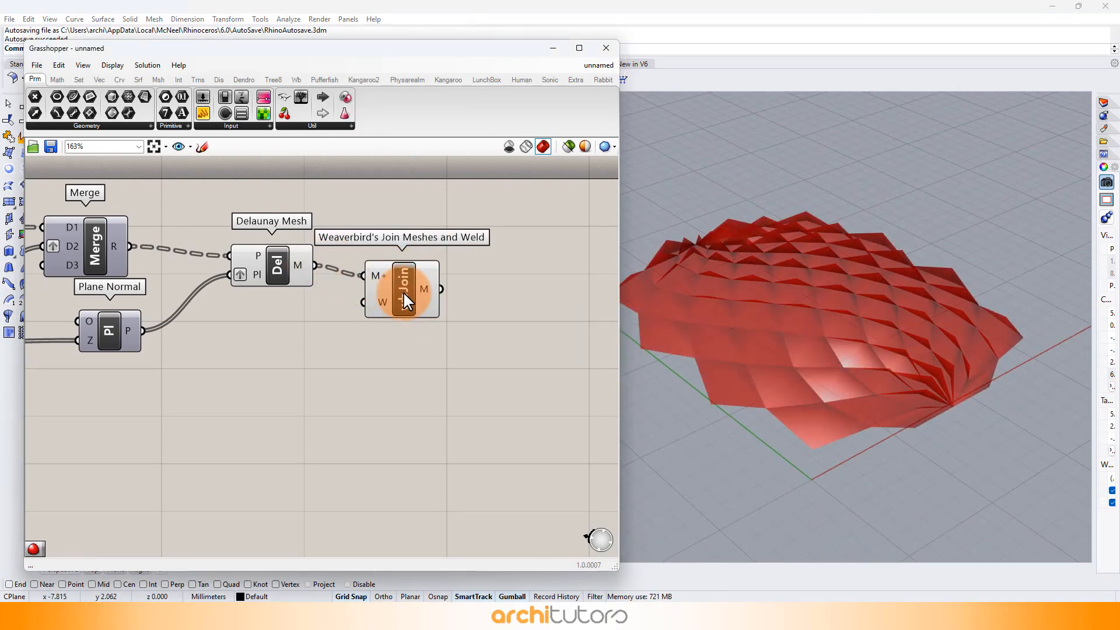
{"action": "right_click", "coordinate": [376, 276]}
{"action": "left_click", "coordinate": [396, 355]}
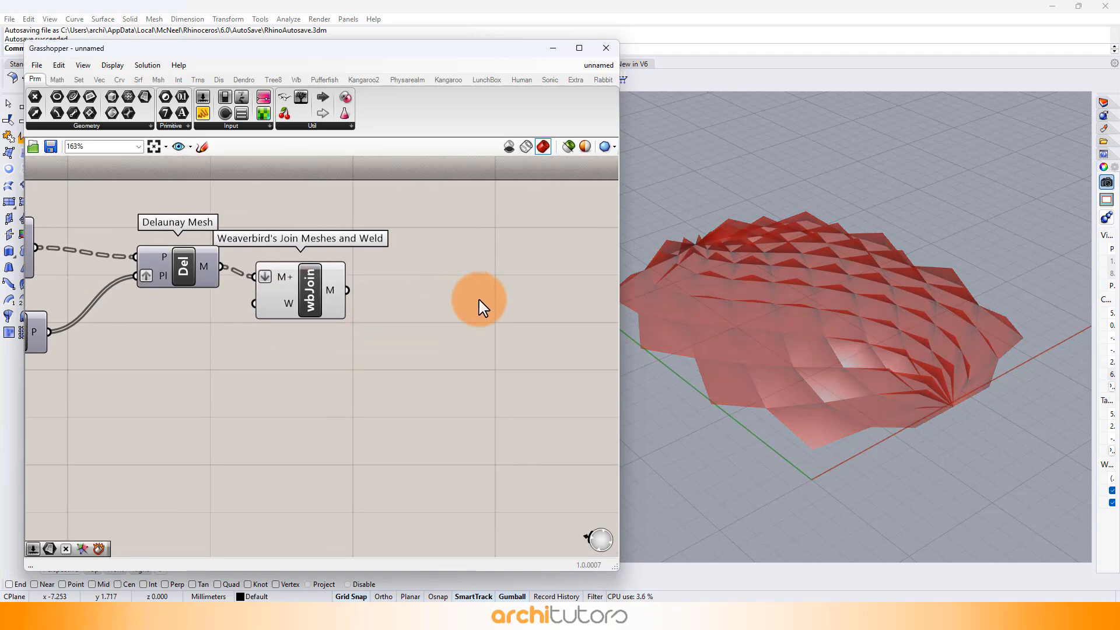
Add Weaverbird's Catmull-Clark Subdivision and connect wbJoin's M output to its M input.
{"action": "double_click", "coordinate": [479, 301]}
{"action": "type", "text": "wbc"}
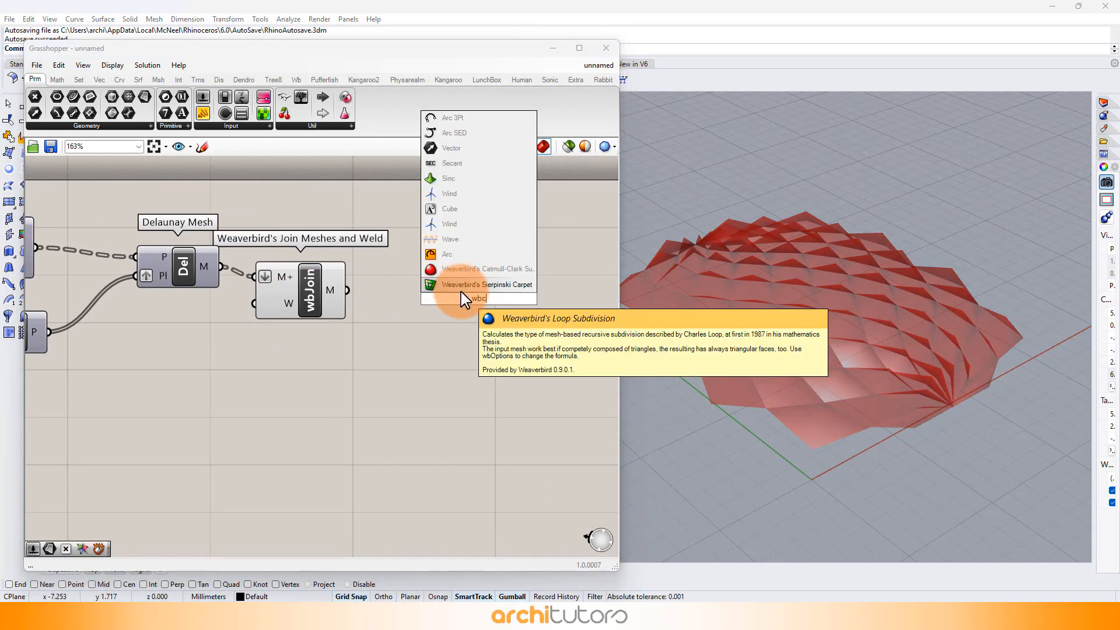
{"action": "left_click", "coordinate": [466, 266]}
{"action": "left_click_drag", "start_coordinate": [347, 291], "coordinate": [410, 331]}
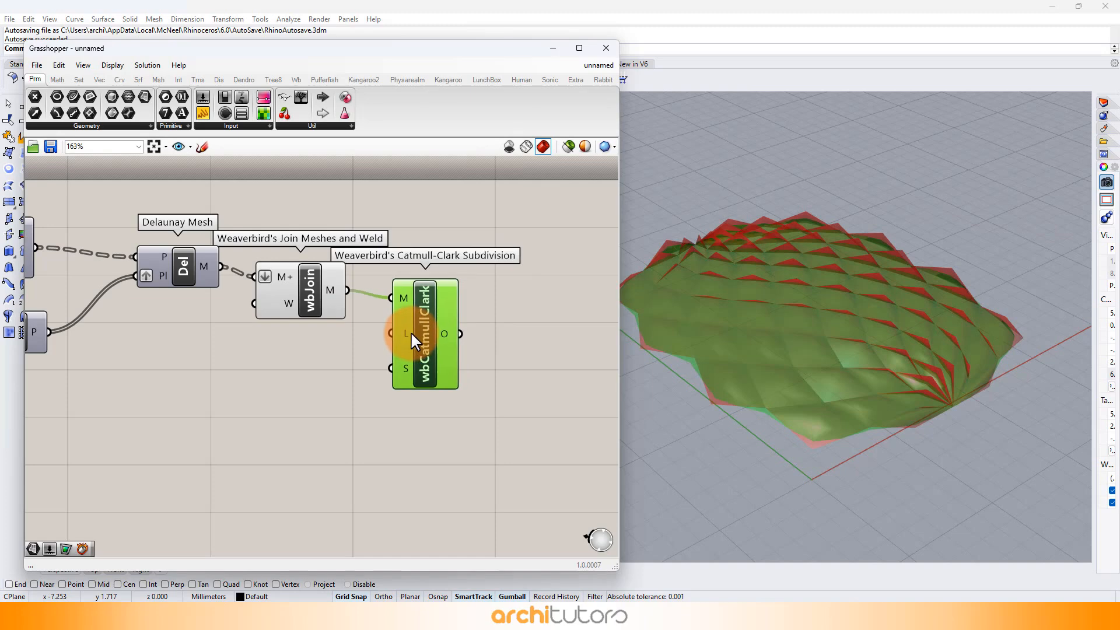
Add number sliders set to 3 and 1 and connect them to the Catmull-Clark component's L and S inputs respectively.
{"action": "left_click", "coordinate": [328, 389]}
{"action": "double_click", "coordinate": [292, 388]}
{"action": "type", "text": "3"}
{"action": "key", "text": "Return"}
{"action": "left_click_drag", "start_coordinate": [322, 388], "coordinate": [305, 367]}
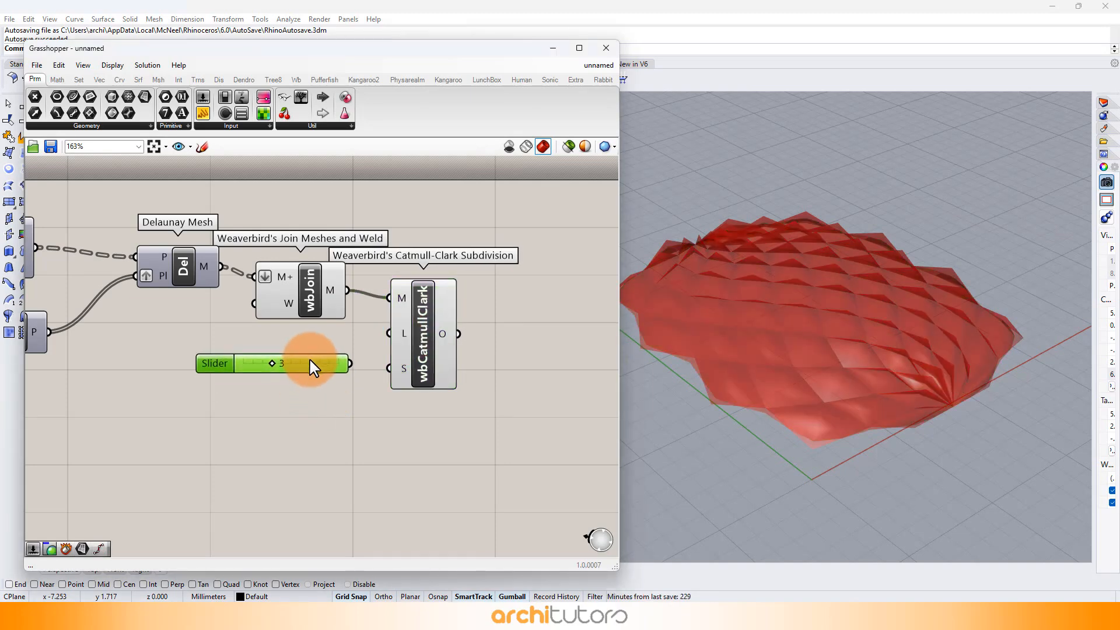
{"action": "double_click", "coordinate": [295, 408]}
{"action": "type", "text": "1"}
{"action": "key", "text": "Return"}
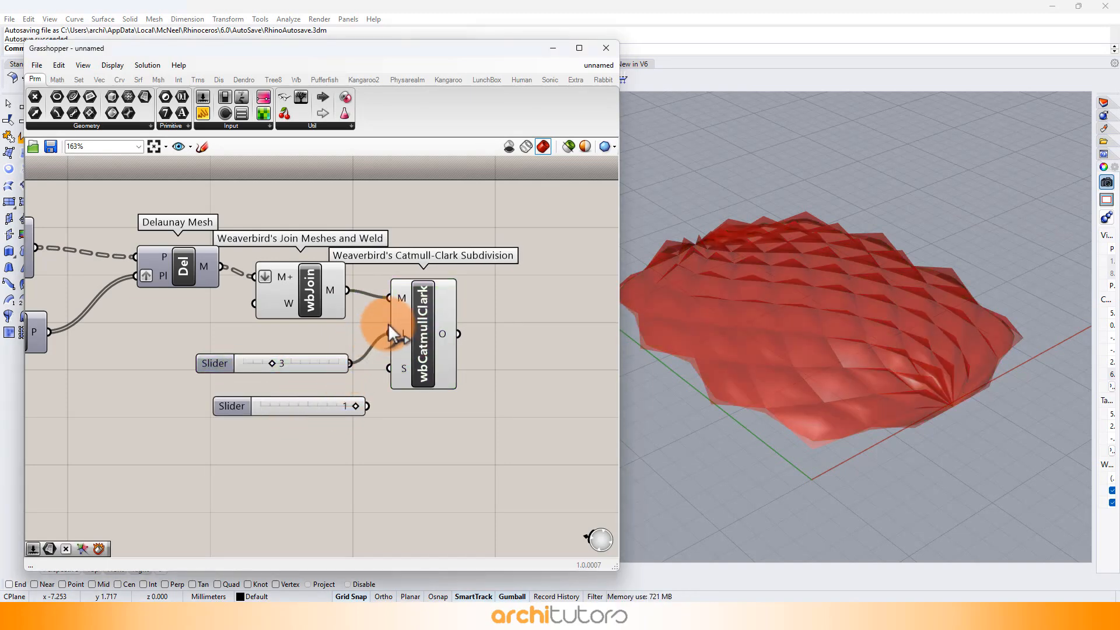
{"action": "left_click_drag", "start_coordinate": [388, 326], "coordinate": [391, 368]}
Turn off the wbJoin component's preview and align the Smooth Naked Edges slider beneath the Level slider.
{"action": "left_click", "coordinate": [298, 293]}
{"action": "middle_click", "coordinate": [295, 297]}
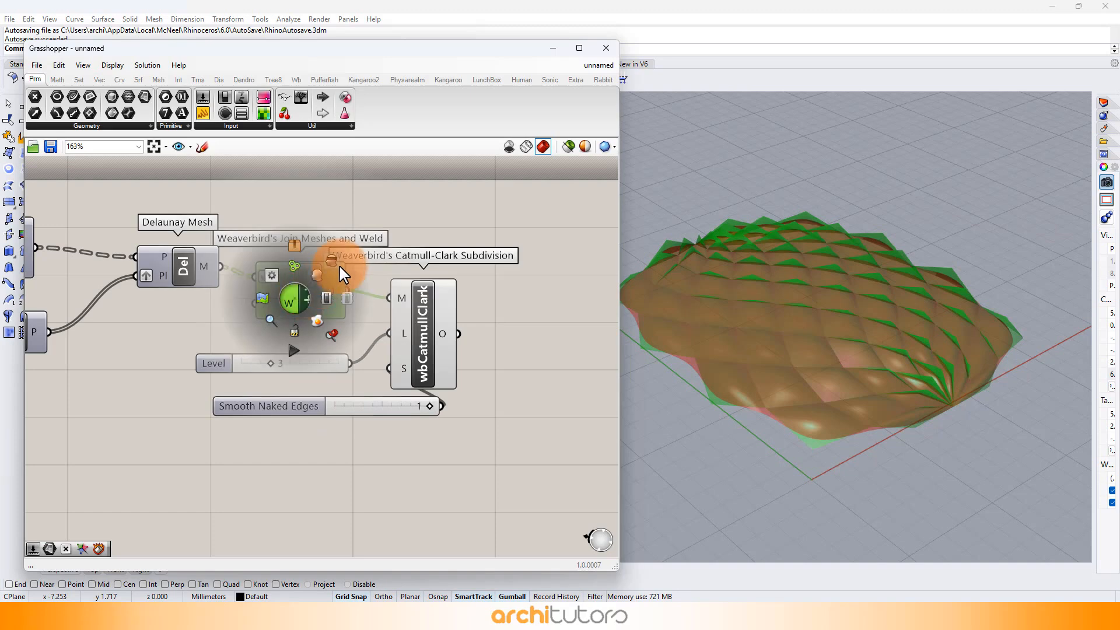
{"action": "left_click", "coordinate": [338, 264]}
{"action": "left_click_drag", "start_coordinate": [367, 407], "coordinate": [277, 406]}
Add a Custom Preview component and connect the Catmull-Clark component's O output to its G input.
{"action": "right_click_drag", "start_coordinate": [553, 360], "coordinate": [439, 358]}
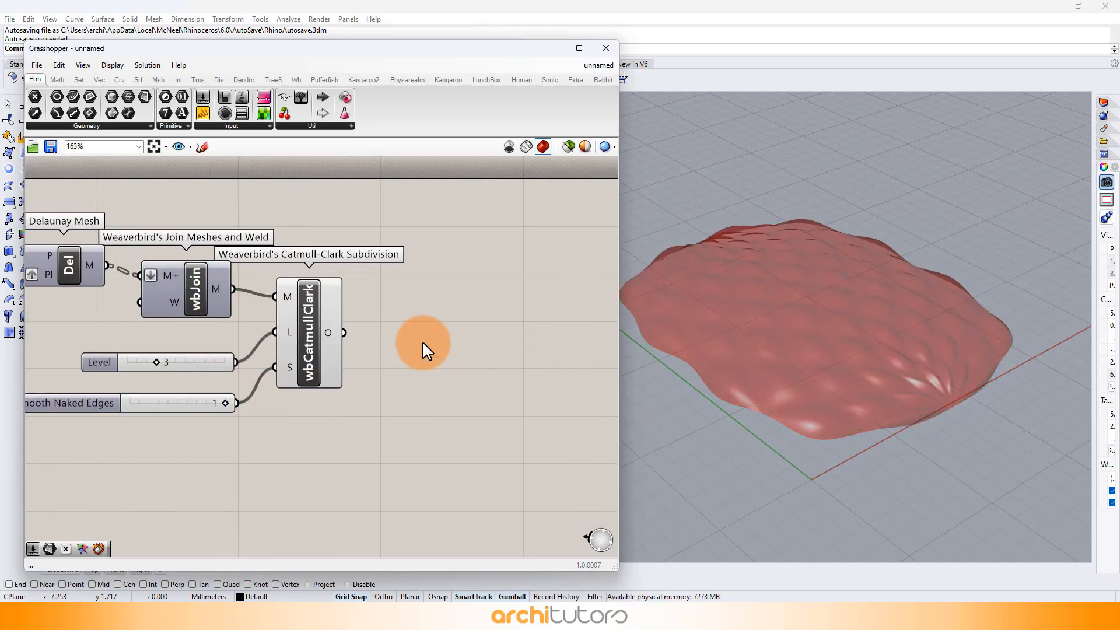
{"action": "double_click", "coordinate": [416, 338]}
{"action": "type", "text": "pre"}
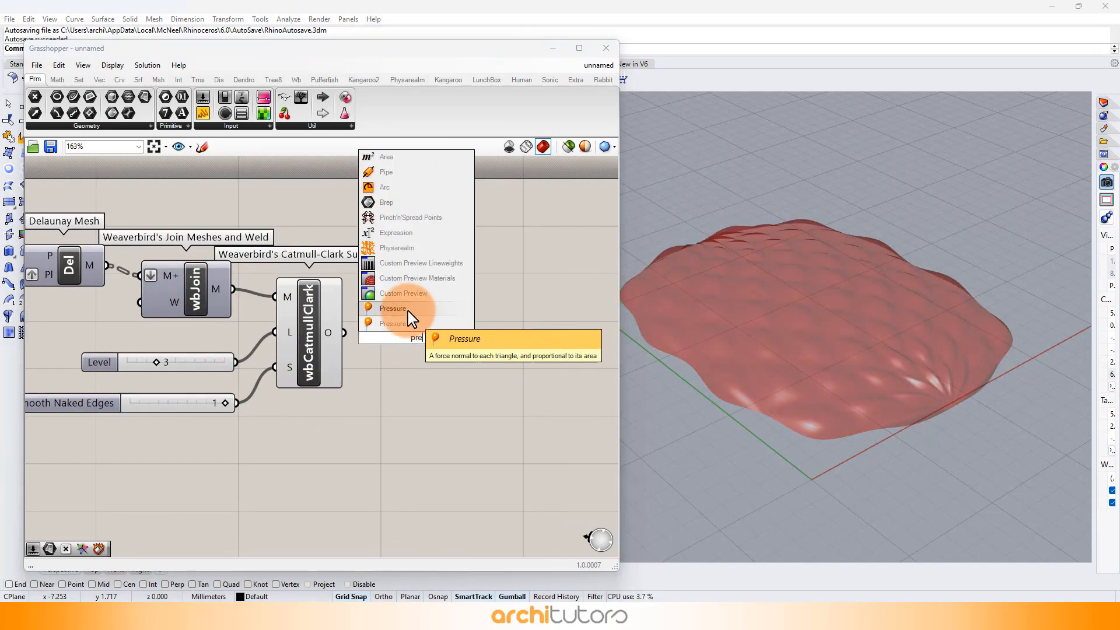
{"action": "left_click", "coordinate": [405, 291]}
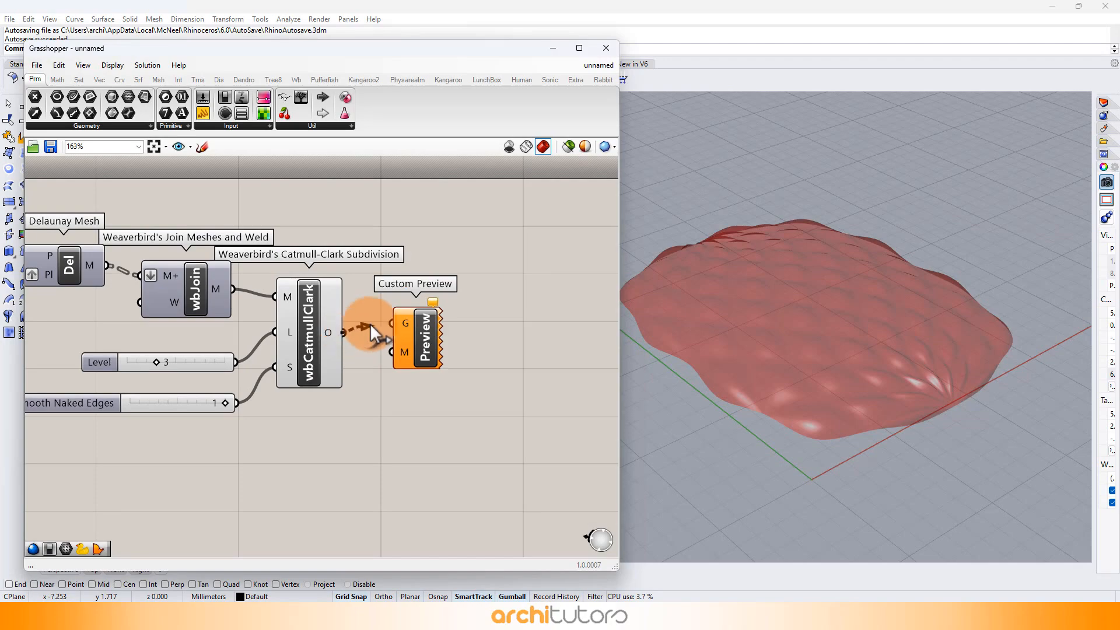
{"action": "left_click_drag", "start_coordinate": [371, 325], "coordinate": [421, 339]}
{"action": "left_click", "coordinate": [393, 392]}
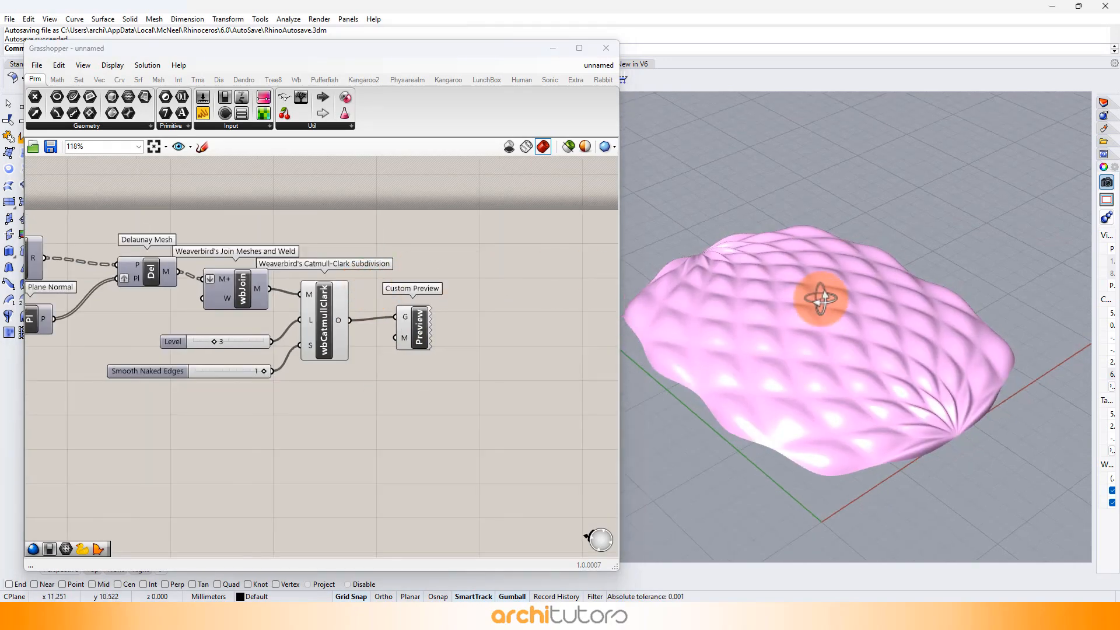
Narrow the Grasshopper window to expose more of the Rhino viewport and orbit around the previewed mesh.
{"action": "right_click_drag", "start_coordinate": [815, 293], "coordinate": [671, 368]}
{"action": "left_click_drag", "start_coordinate": [618, 363], "coordinate": [411, 362]}
{"action": "right_click_drag", "start_coordinate": [858, 367], "coordinate": [671, 291]}
{"action": "scroll", "coordinate": [236, 342], "scroll_direction": "up", "scroll_amount": 4}
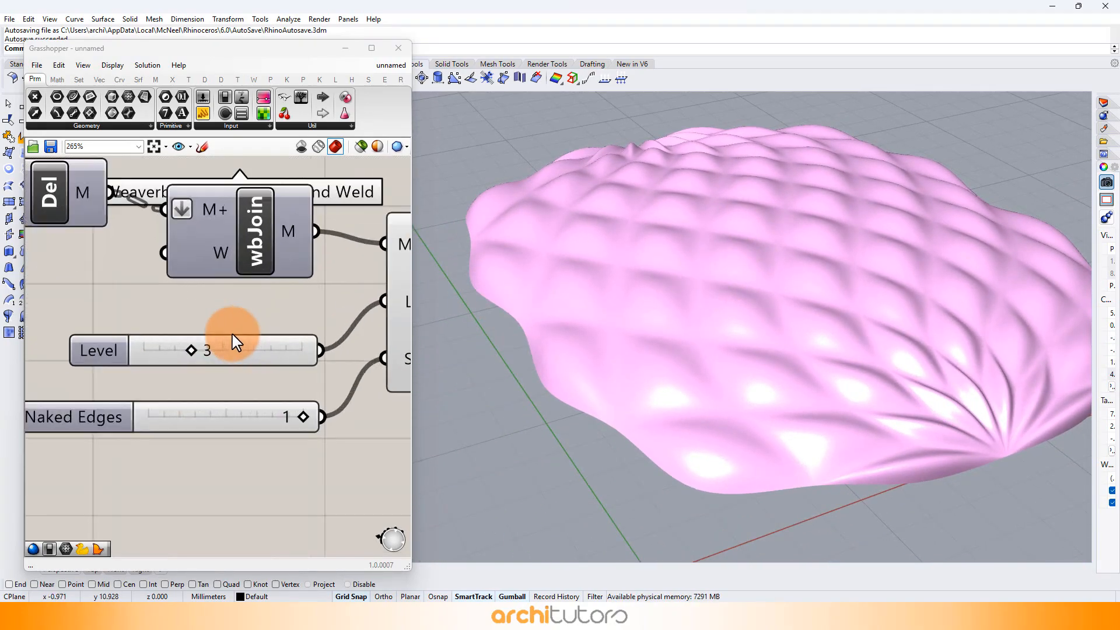
Test the Level slider and try Smooth Naked Edges at 0 to compare the mesh's edge smoothing.
{"action": "mouse_move", "coordinate": [174, 349]}
{"action": "left_mouse_down"}
{"action": "mouse_move", "coordinate": [160, 347]}
{"action": "mouse_move", "coordinate": [179, 352]}
{"action": "left_mouse_up"}
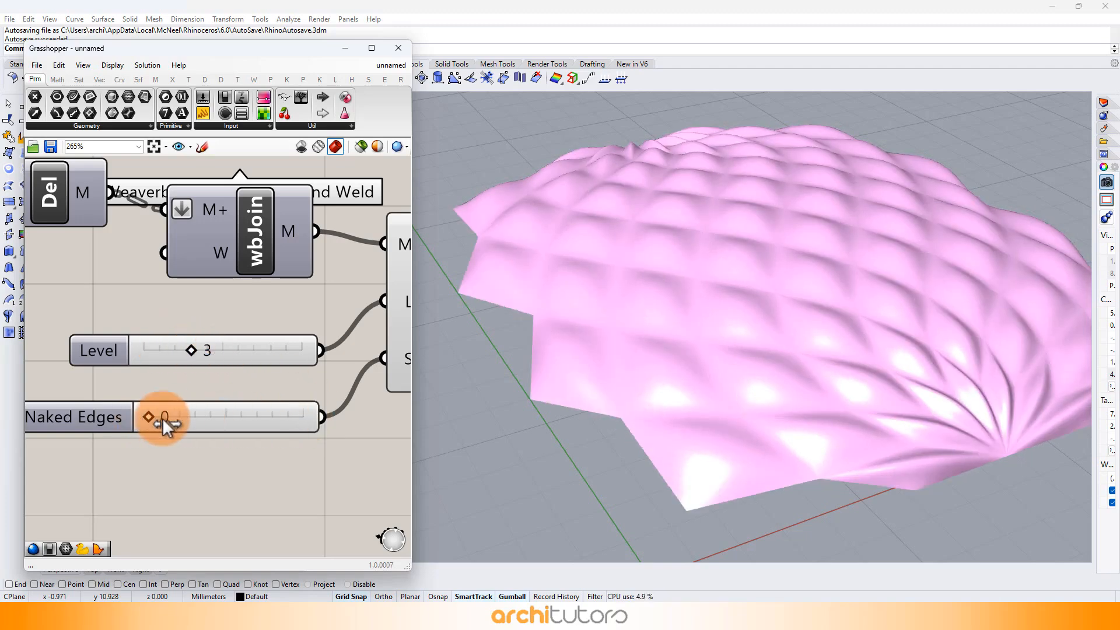
{"action": "scroll", "coordinate": [254, 361], "scroll_direction": "down", "scroll_amount": 2}
{"action": "right_click_drag", "start_coordinate": [680, 277], "coordinate": [765, 350]}
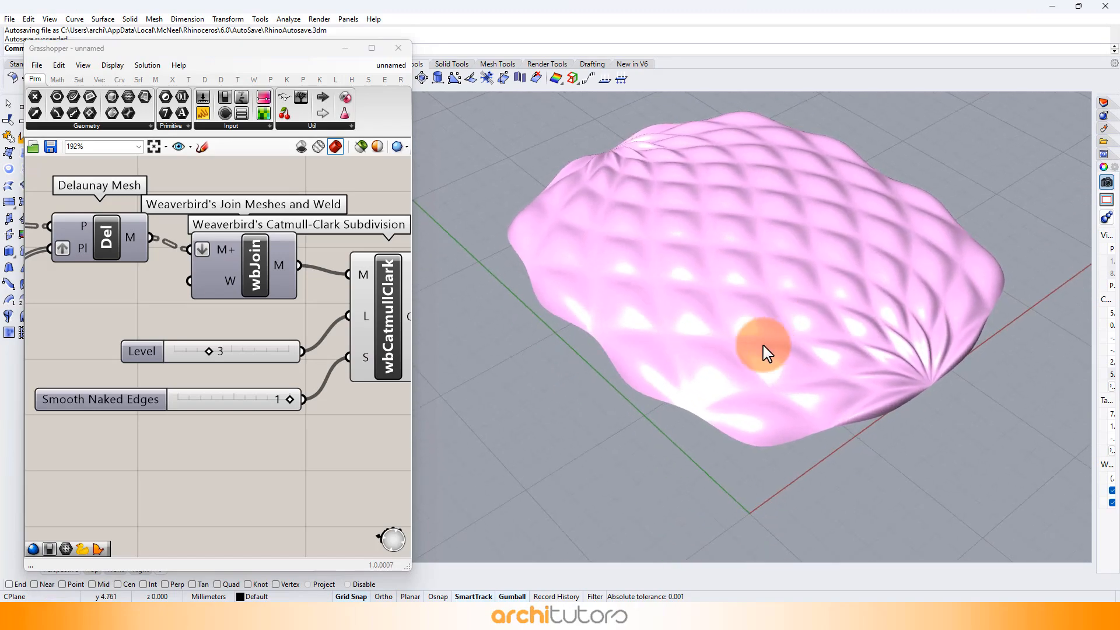
Compare 4 and 1 on the Value slider feeding the Negative component, and set it to 2.
{"action": "scroll", "coordinate": [300, 312], "scroll_direction": "down", "scroll_amount": 4}
{"action": "right_click_drag", "start_coordinate": [299, 313], "coordinate": [309, 301]}
{"action": "scroll", "coordinate": [175, 412], "scroll_direction": "up", "scroll_amount": 7}
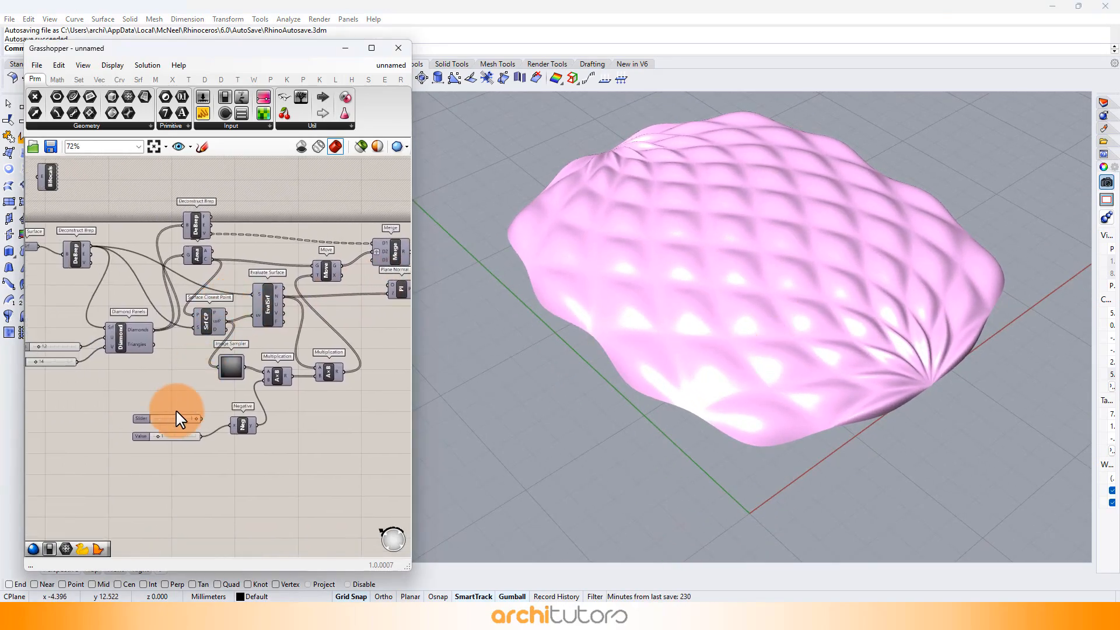
{"action": "left_click_drag", "start_coordinate": [114, 466], "coordinate": [188, 470]}
{"action": "right_click_drag", "start_coordinate": [414, 401], "coordinate": [750, 309]}
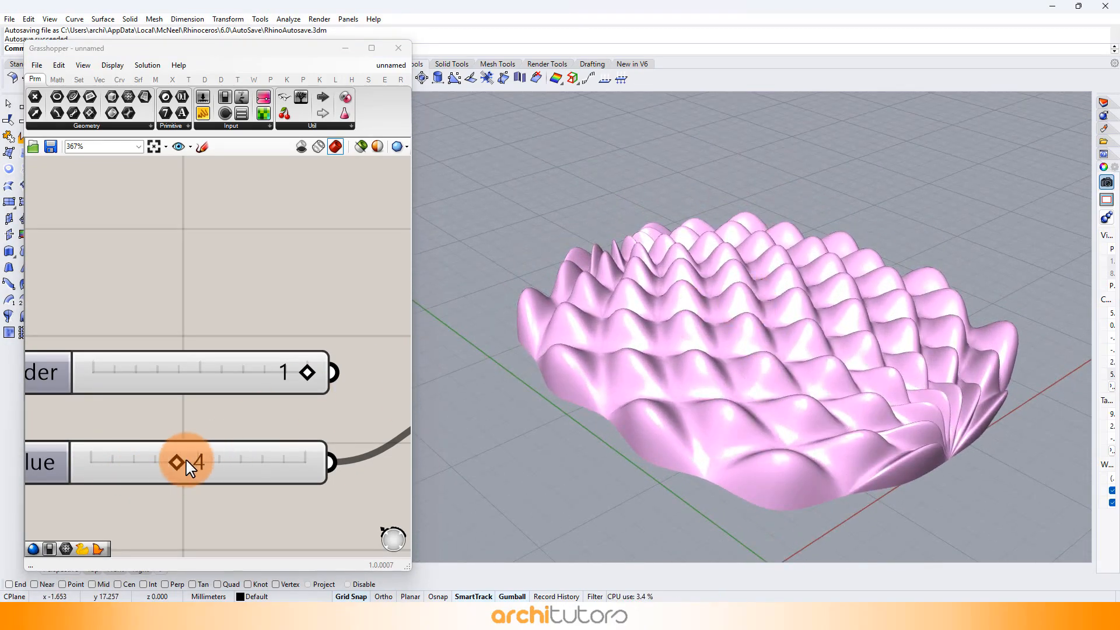
{"action": "left_click_drag", "start_coordinate": [189, 467], "coordinate": [119, 467]}
{"action": "mouse_move", "coordinate": [817, 300]}
{"action": "right_mouse_down"}
{"action": "mouse_move", "coordinate": [763, 320]}
{"action": "mouse_move", "coordinate": [822, 318]}
{"action": "right_mouse_up"}
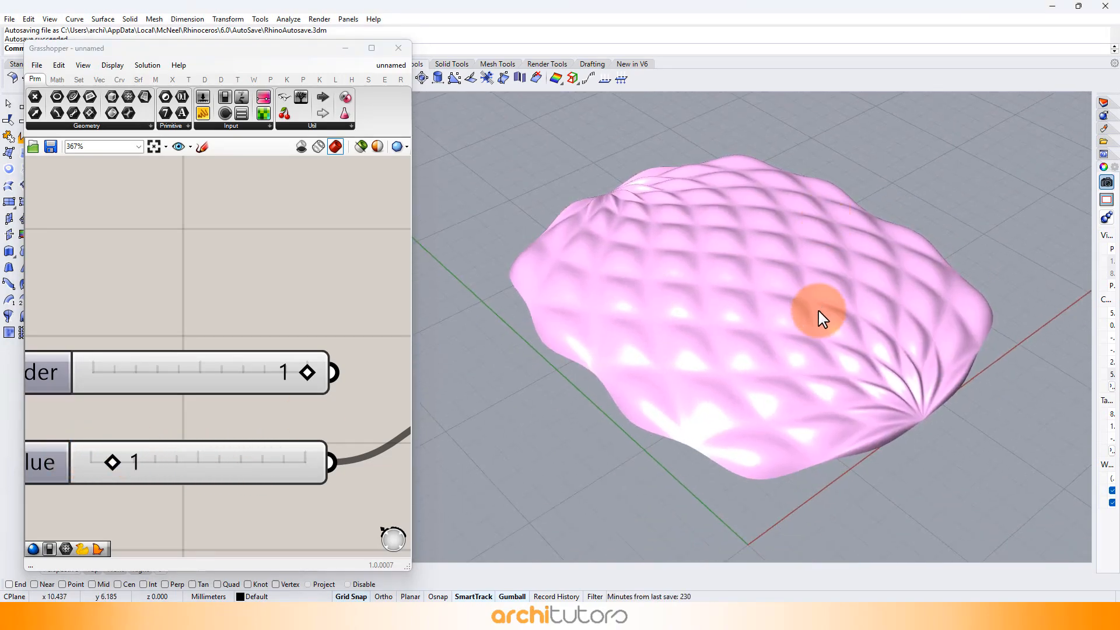
{"action": "left_click_drag", "start_coordinate": [114, 464], "coordinate": [130, 464]}
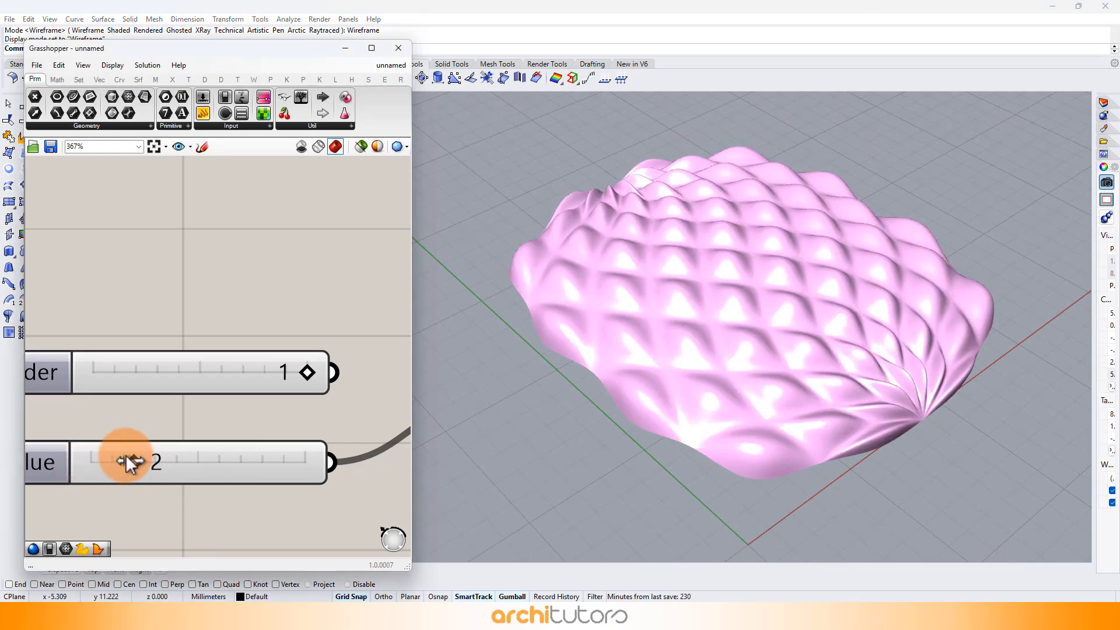
{"action": "right_click_drag", "start_coordinate": [620, 380], "coordinate": [708, 352]}
Bake the Custom Preview geometry to the Default layer with its colour set by layer.
{"action": "scroll", "coordinate": [137, 342], "scroll_direction": "down", "scroll_amount": 10}
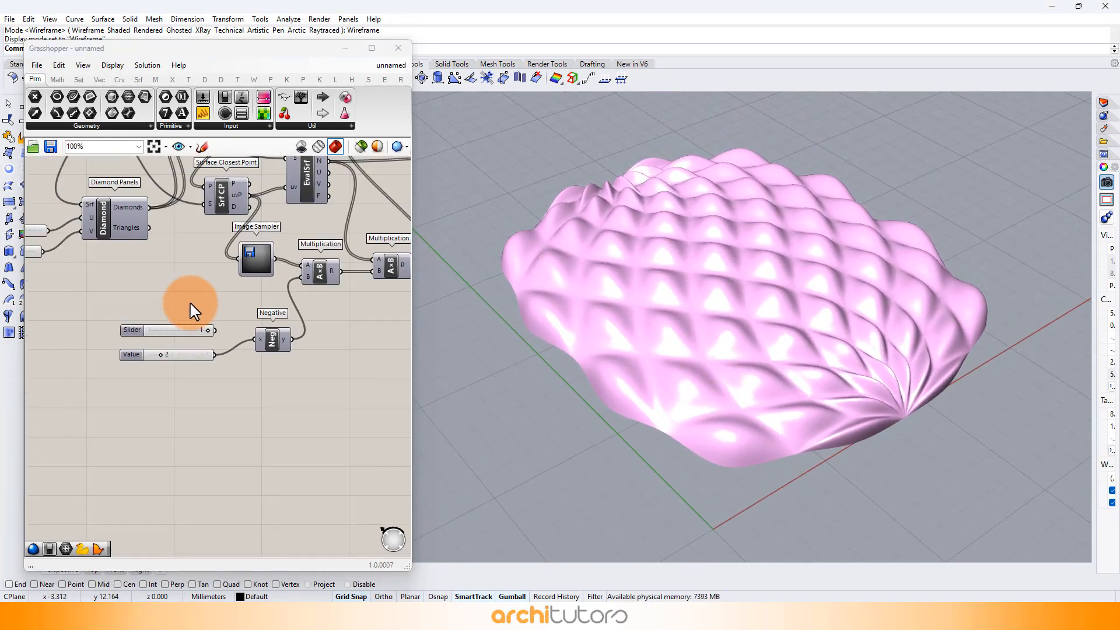
{"action": "scroll", "coordinate": [274, 270], "scroll_direction": "up", "scroll_amount": 8}
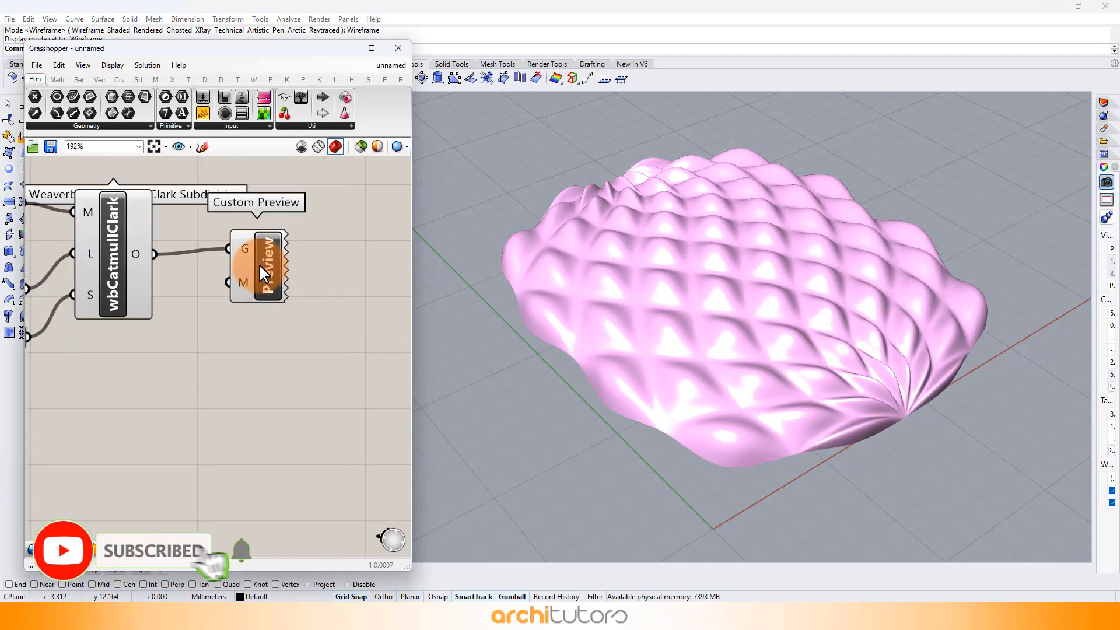
{"action": "right_click", "coordinate": [258, 264]}
{"action": "left_click", "coordinate": [283, 336]}
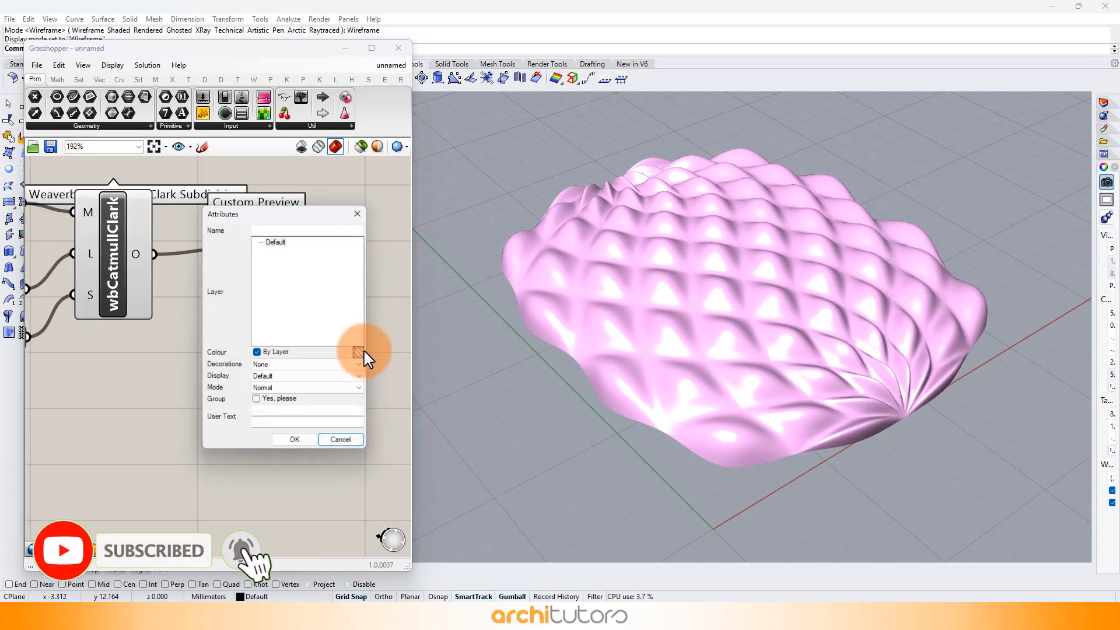
{"action": "left_click", "coordinate": [301, 442]}
Delete the Custom Preview component and turn off the Catmull-Clark Subdivision component's preview.
{"action": "scroll", "coordinate": [308, 290], "scroll_direction": "down", "scroll_amount": 3}
{"action": "left_click_drag", "start_coordinate": [301, 255], "coordinate": [196, 344]}
{"action": "left_click", "coordinate": [251, 312]}
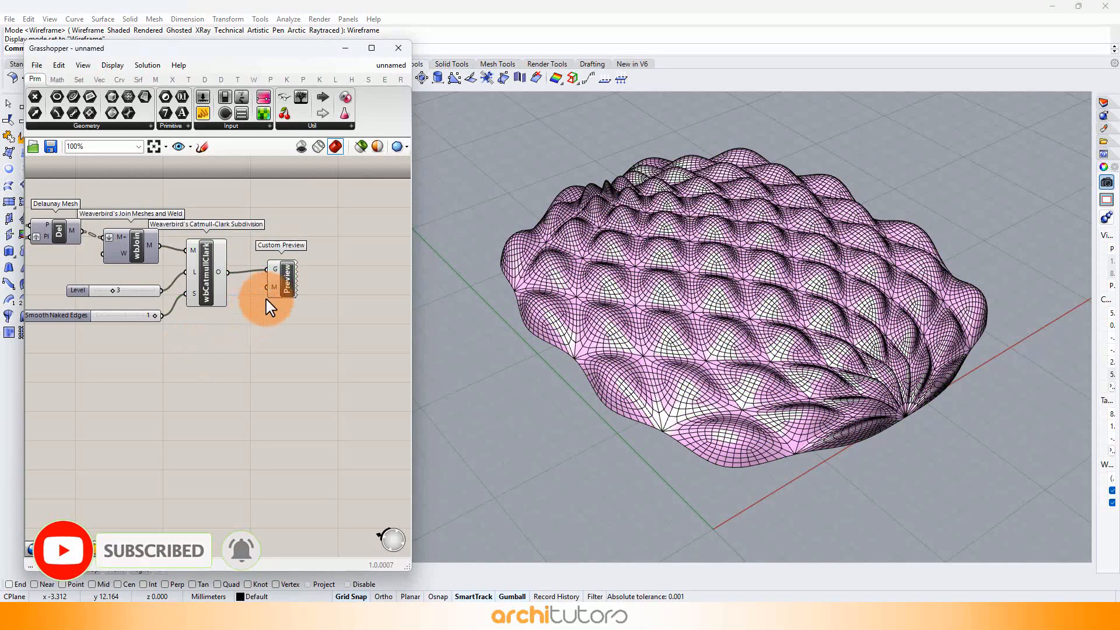
{"action": "left_click", "coordinate": [279, 283]}
{"action": "key", "text": "Delete"}
{"action": "left_click_drag", "start_coordinate": [272, 235], "coordinate": [175, 310]}
{"action": "middle_click", "coordinate": [179, 308]}
{"action": "left_click", "coordinate": [215, 290]}
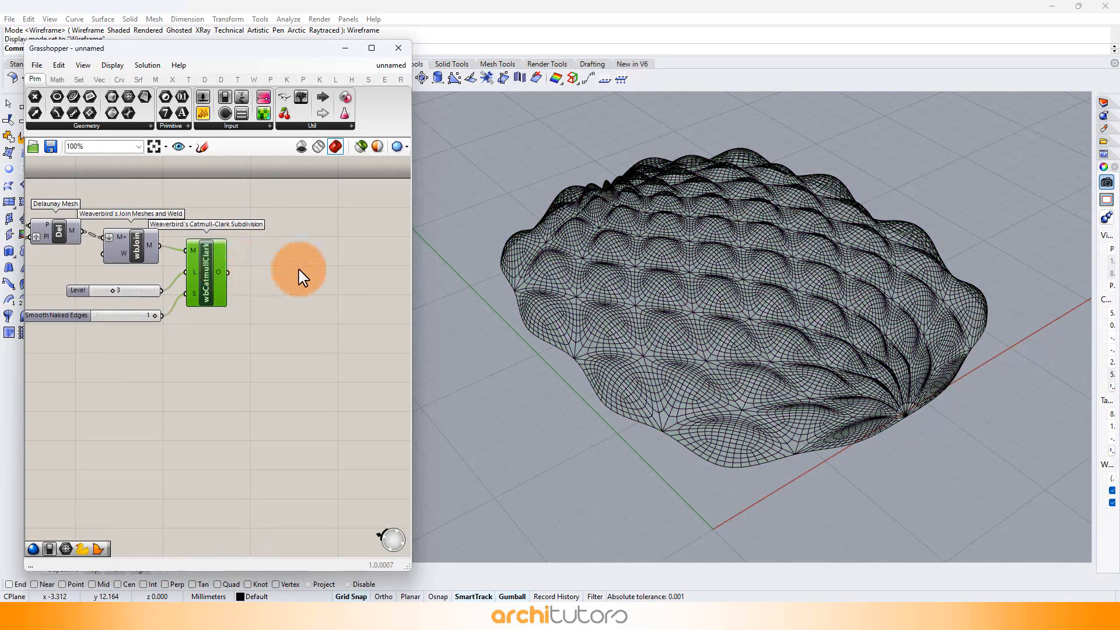
Minimize the Grasshopper window, switch the Perspective viewport to Rendered display, and orbit around the baked mesh.
{"action": "left_click", "coordinate": [346, 50]}
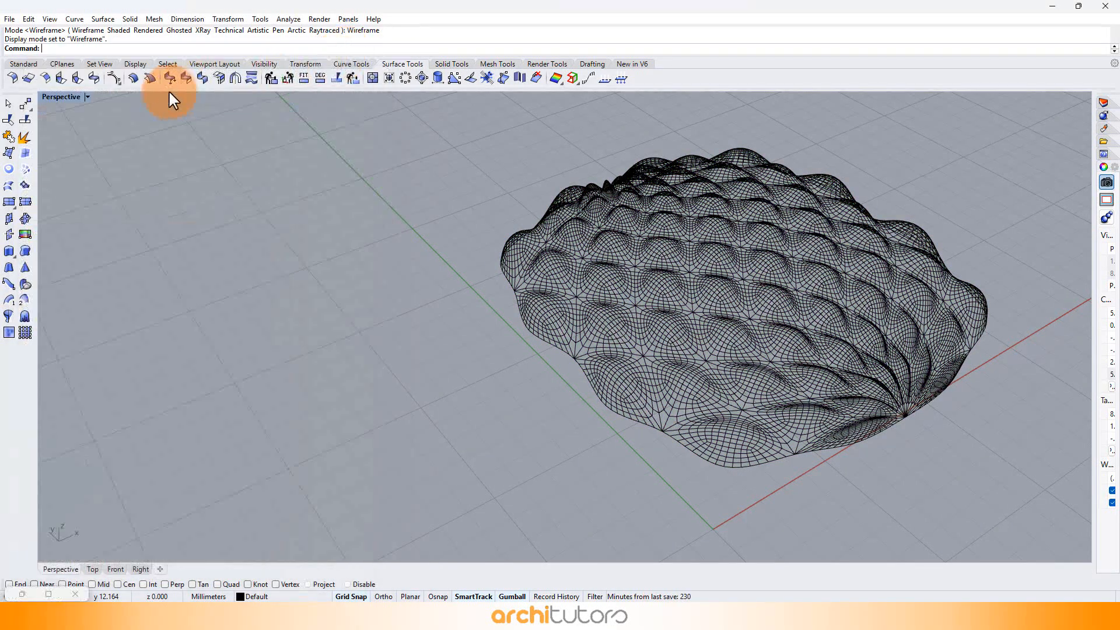
{"action": "left_click", "coordinate": [73, 98]}
{"action": "left_click", "coordinate": [95, 156]}
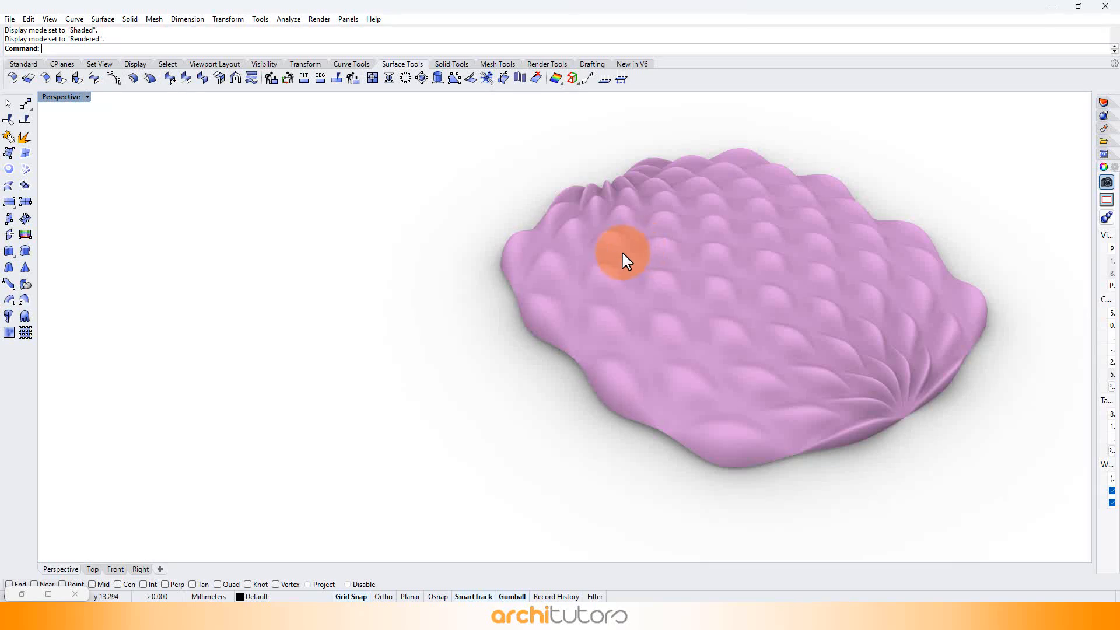
{"action": "right_click_drag", "start_coordinate": [622, 252], "coordinate": [583, 257]}
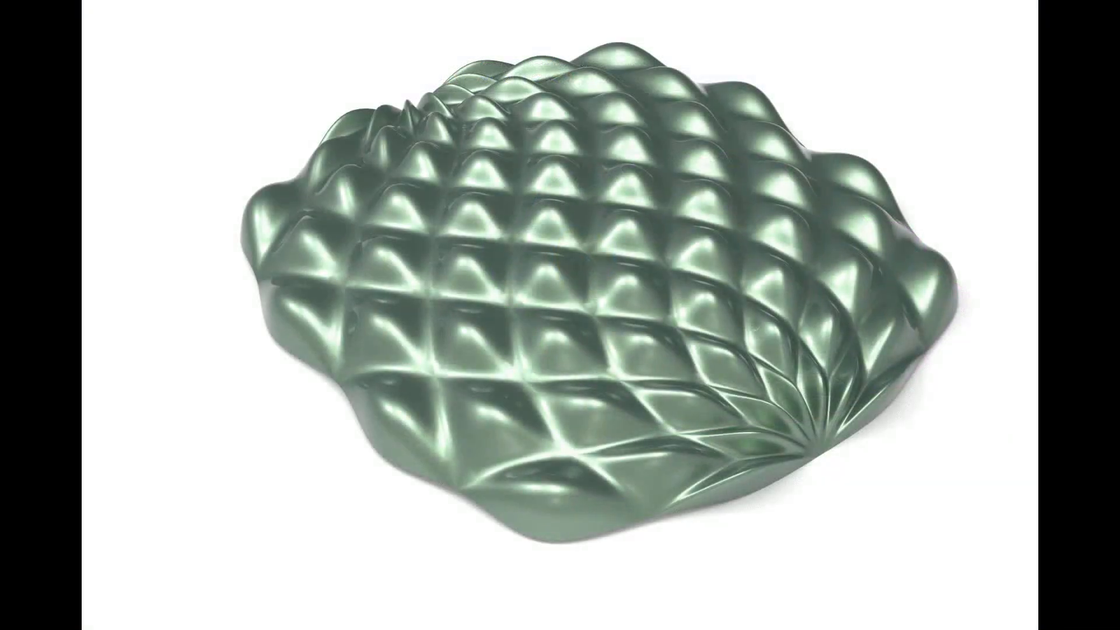